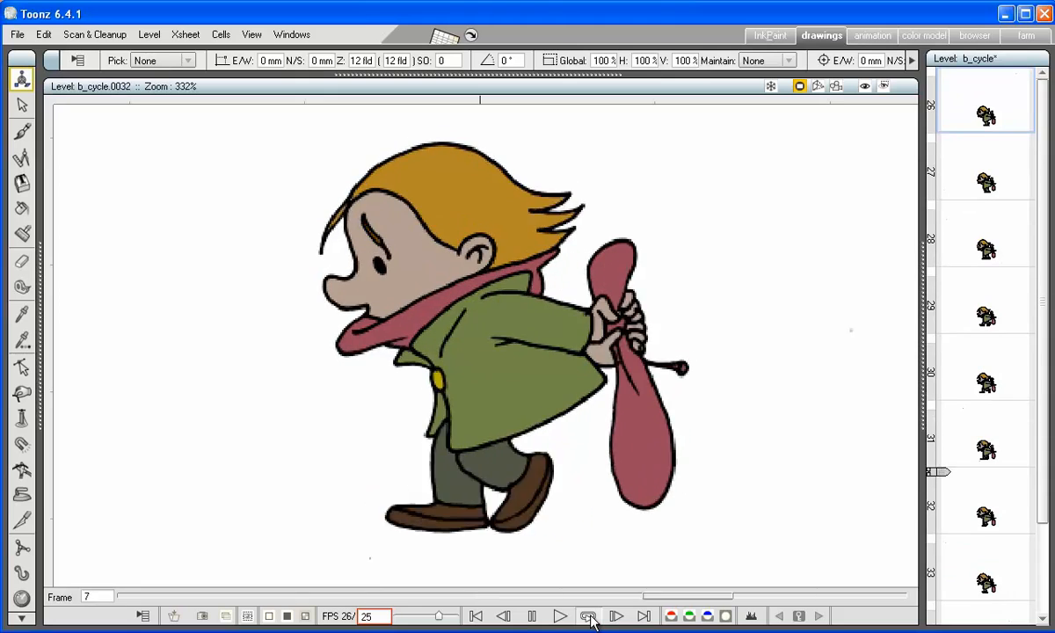
# - Stop the playback and place hook 1 under the heel of the planted foot in drawing 26
pyautogui.click(536, 620)
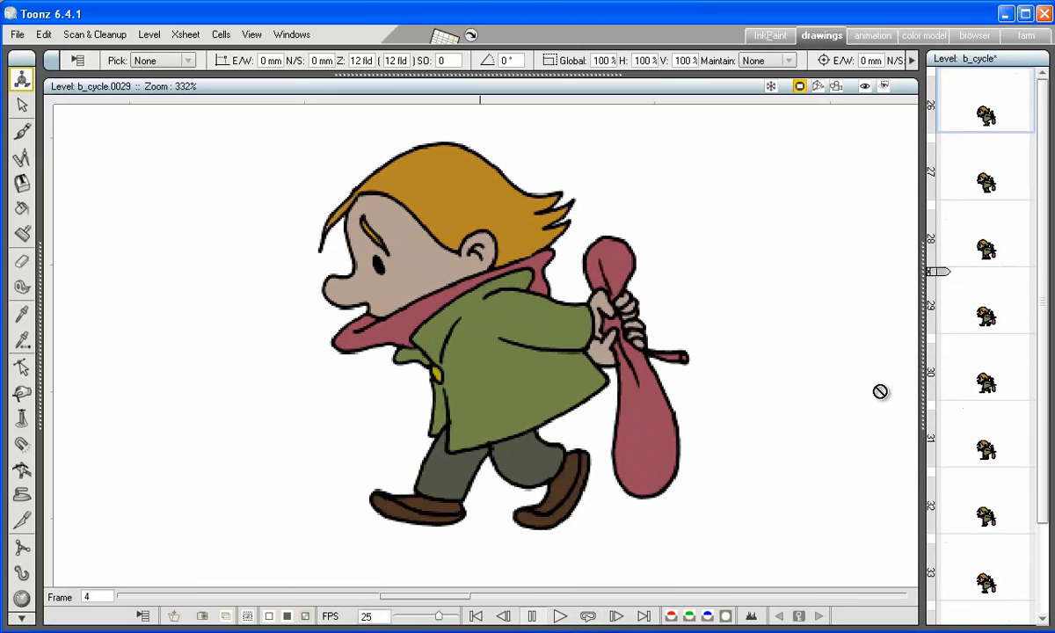
pyautogui.click(1014, 114)
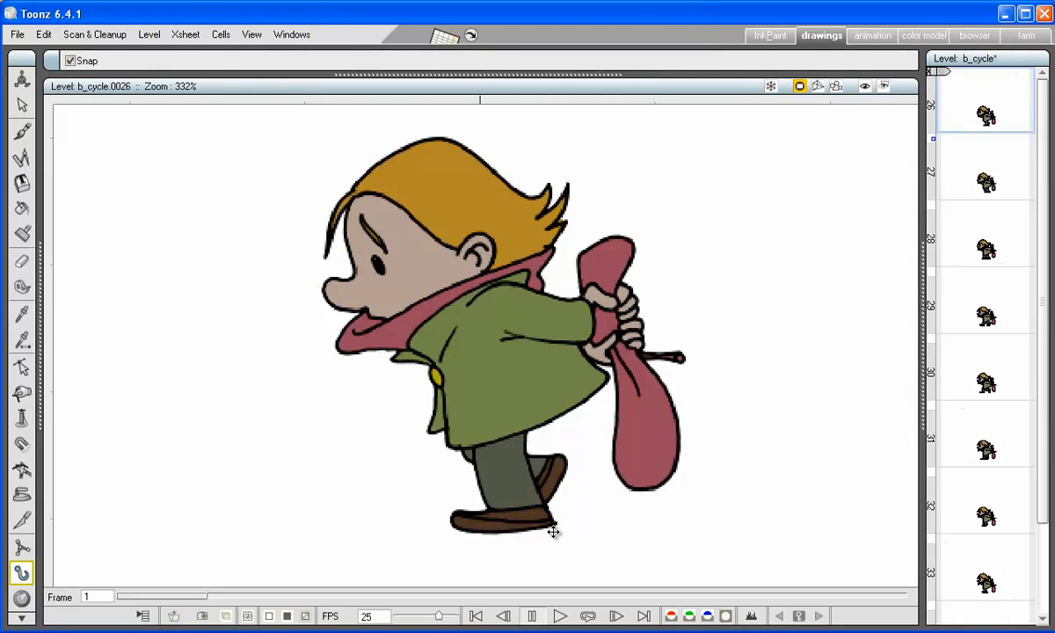
pyautogui.scroll(5, 553, 531)
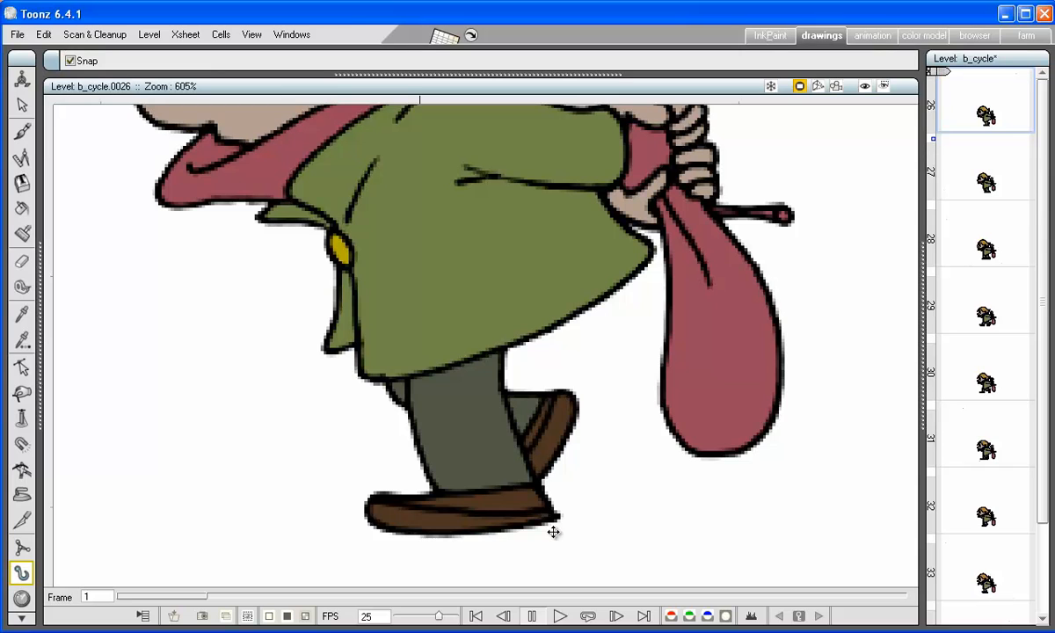
pyautogui.click(553, 532)
# - Move hook 1 under the heel of the same planted foot in drawings 27 and 28
pyautogui.click(982, 184)
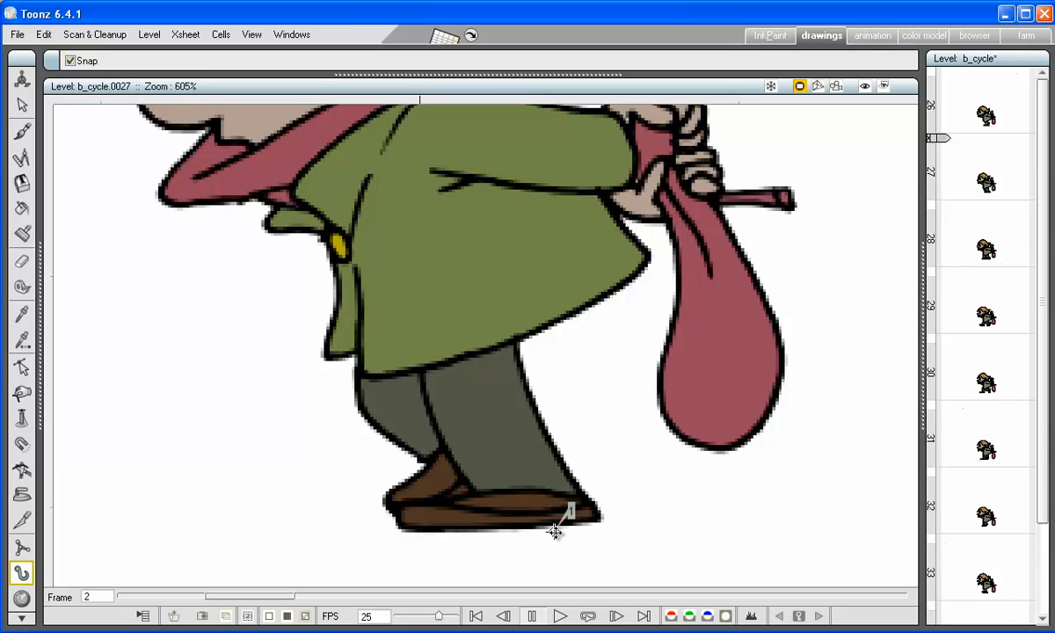
pyautogui.moveTo(554, 532); pyautogui.dragTo(603, 533)
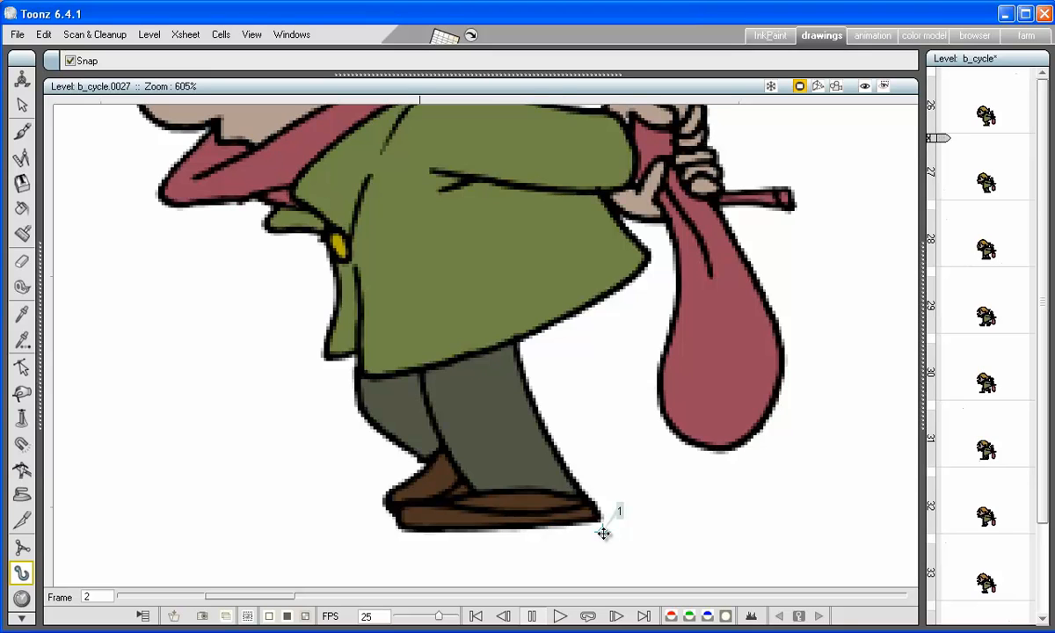
pyautogui.click(972, 239)
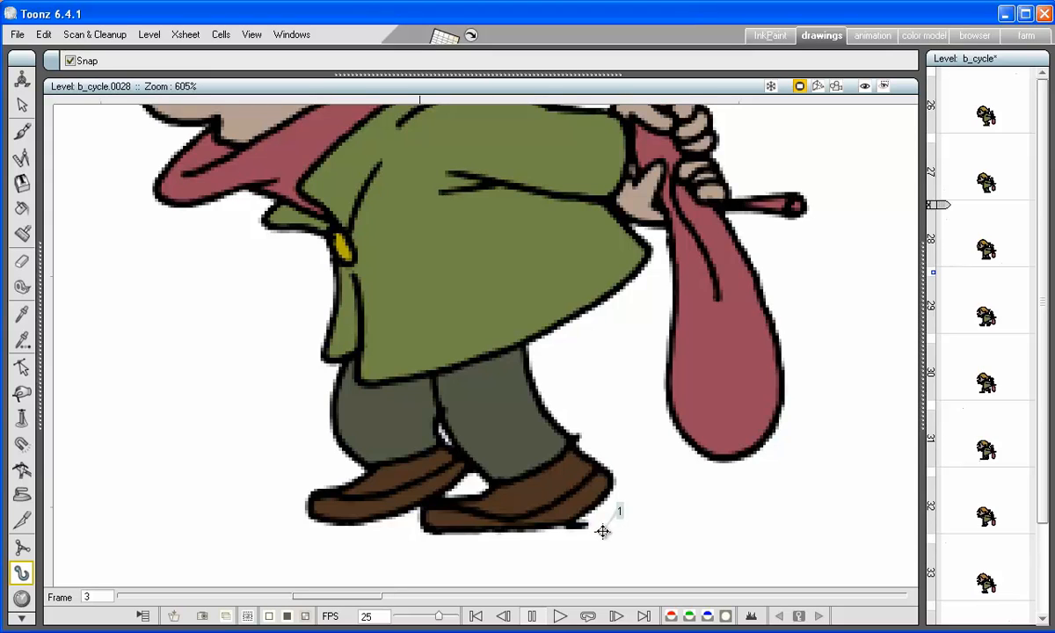
pyautogui.moveTo(602, 531); pyautogui.dragTo(630, 525)
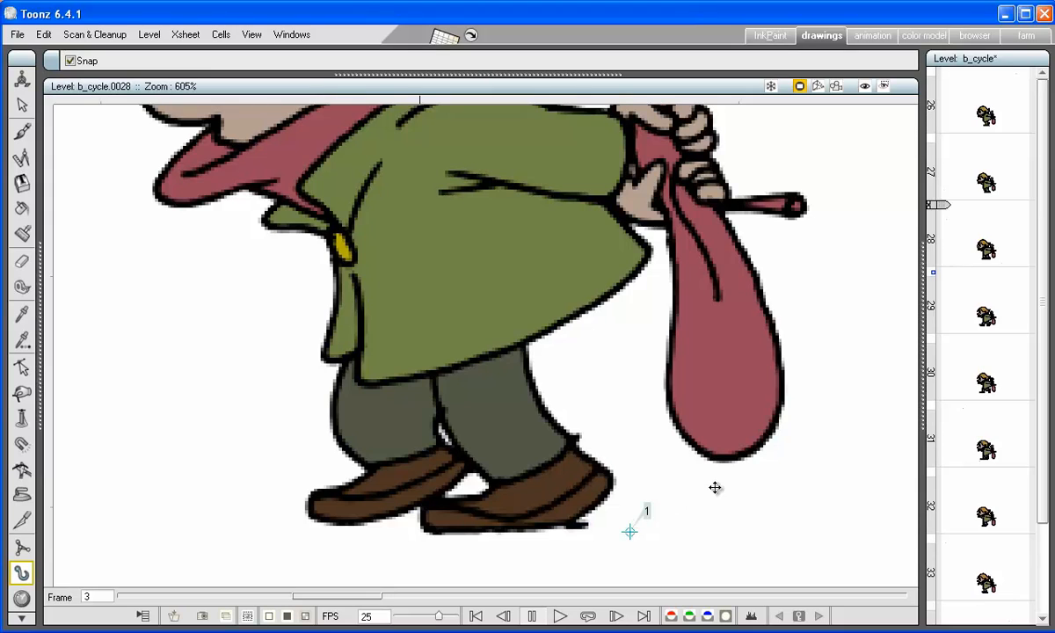
# - Split hook 1 in drawing 29 by placing its second part under the front foot's heel, and compare with drawing 30
pyautogui.click(972, 303)
pyautogui.click(972, 303)
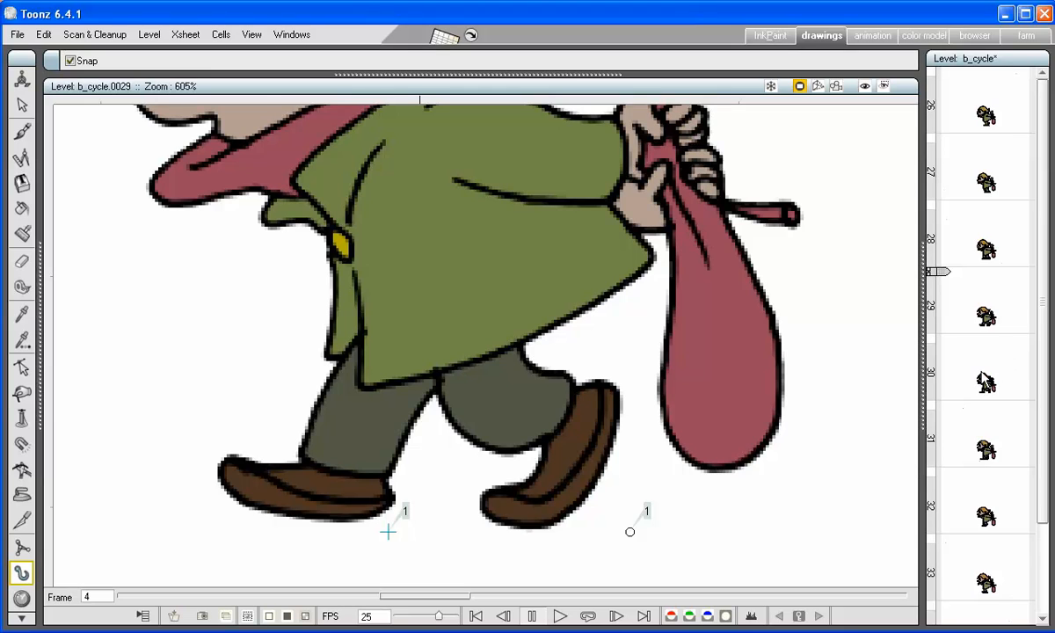
pyautogui.click(983, 373)
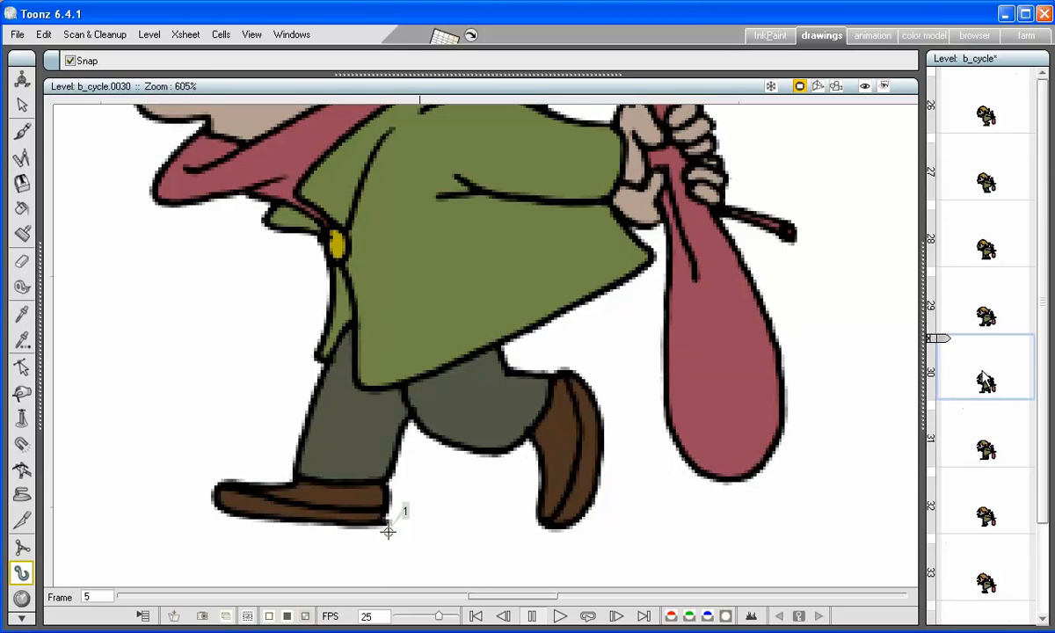
pyautogui.click(987, 318)
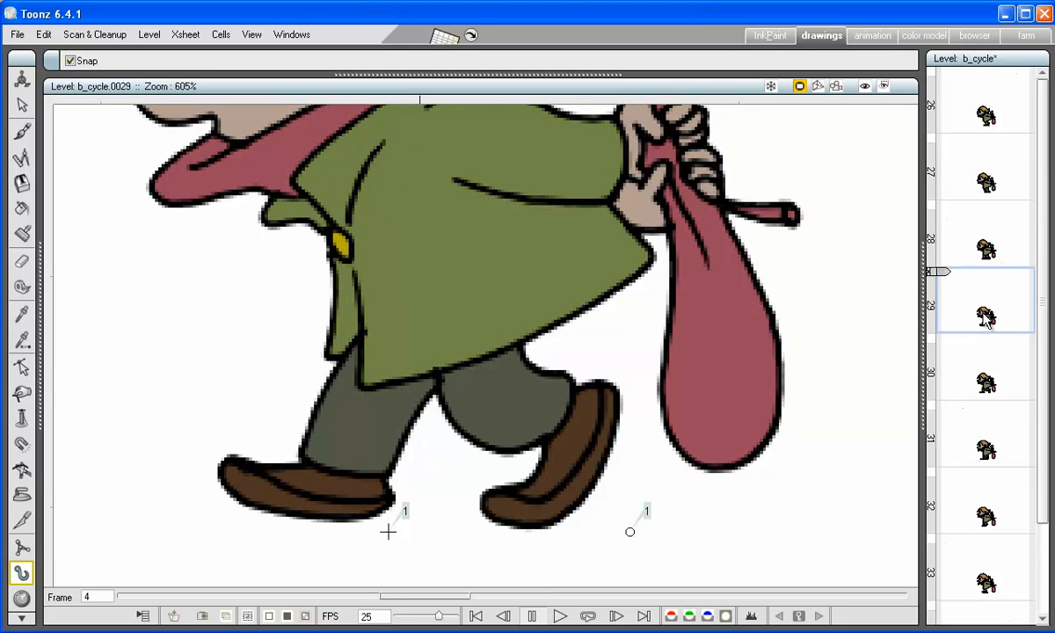
pyautogui.click(993, 369)
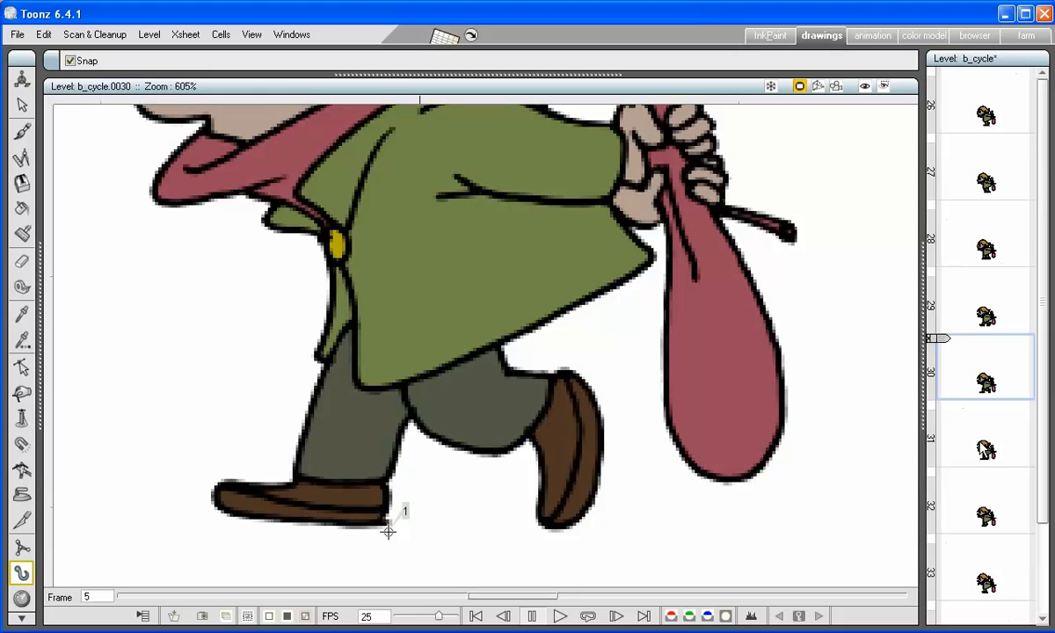
# - Move hook 1 under the heel of the new planted foot in drawings 31, 32, 33 and 34
pyautogui.click(923, 422)
pyautogui.click(902, 481)
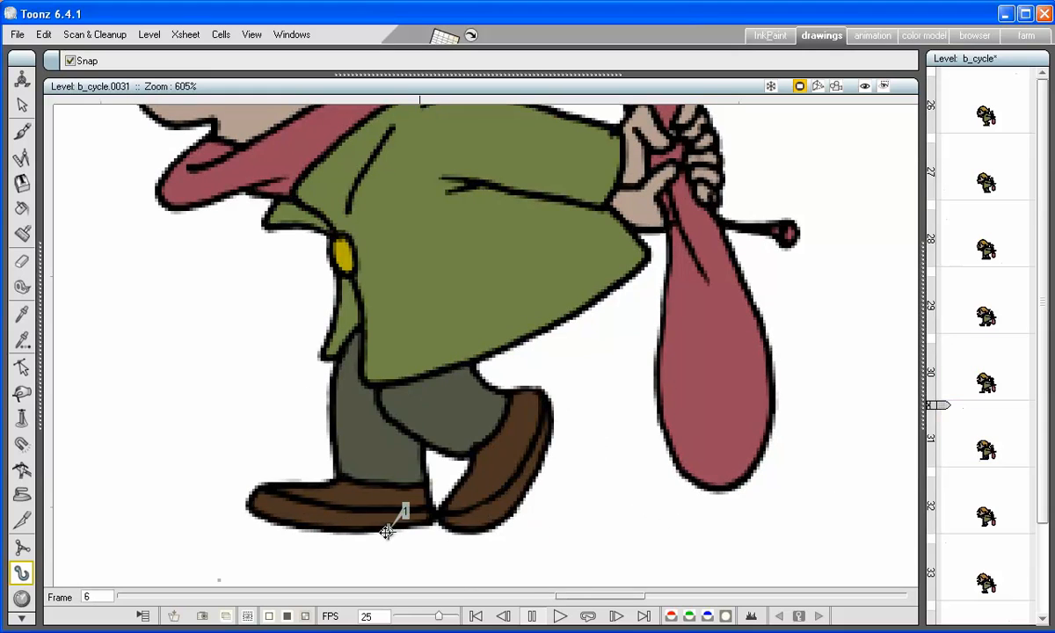
pyautogui.moveTo(396, 532); pyautogui.dragTo(435, 531)
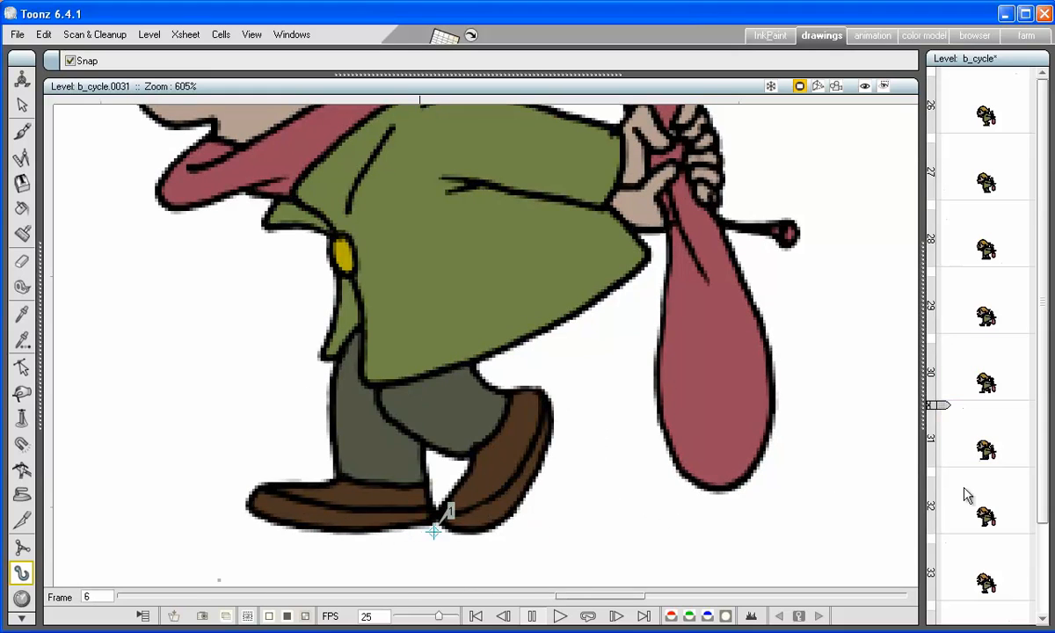
pyautogui.click(919, 496)
pyautogui.moveTo(435, 532); pyautogui.dragTo(499, 534)
pyautogui.click(961, 566)
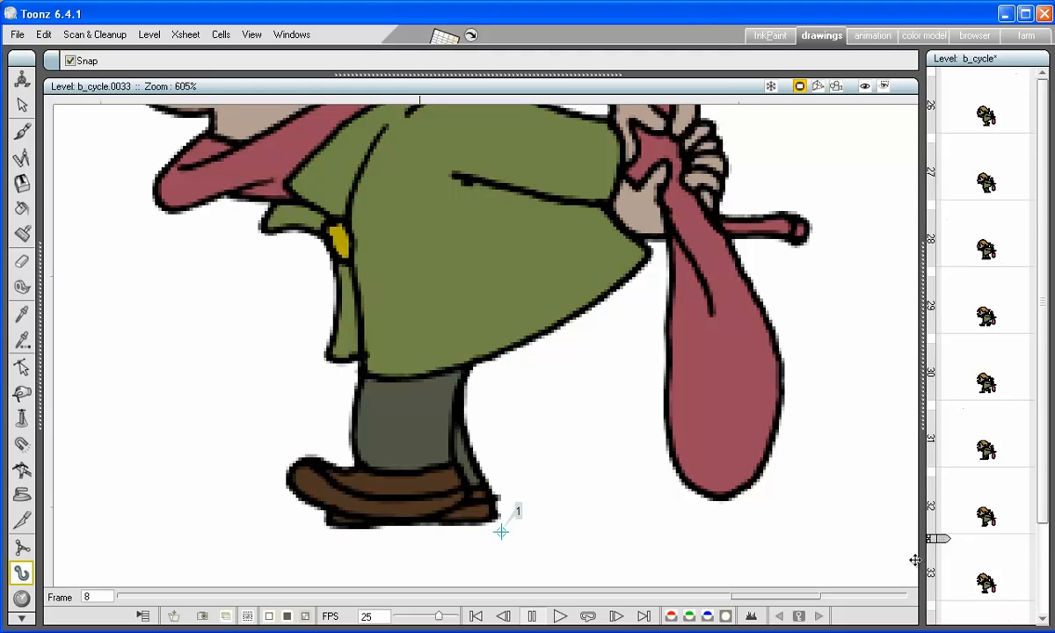
pyautogui.scroll(-2, 967, 527)
pyautogui.click(1001, 550)
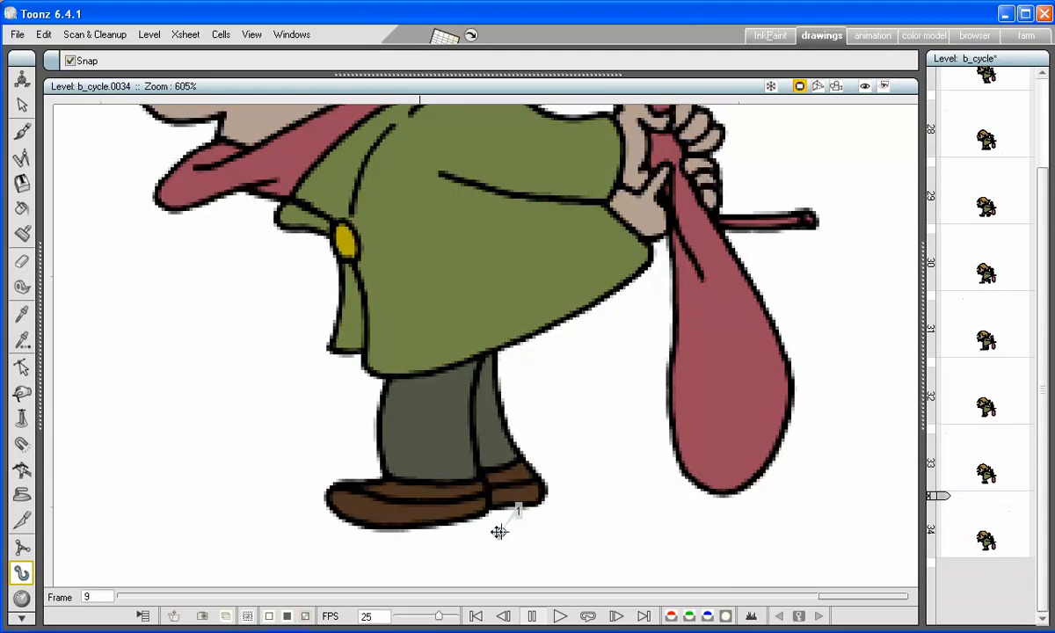
pyautogui.moveTo(501, 531); pyautogui.dragTo(553, 532)
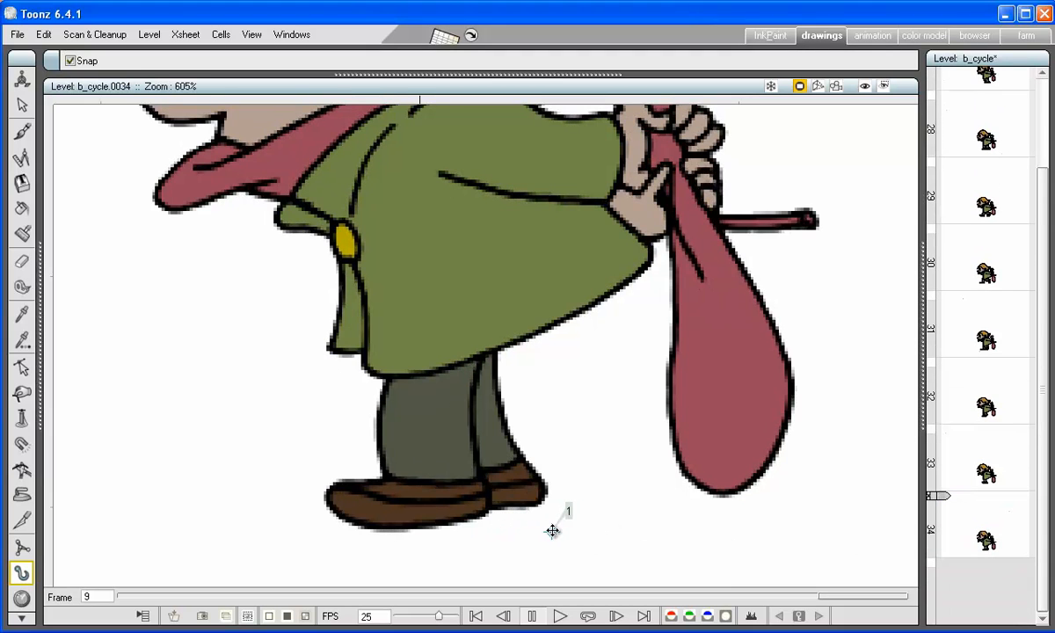
# - Add a horizontal guide at the hook's height and check the hook alignment through drawings 26 to 33
pyautogui.moveTo(48, 554); pyautogui.dragTo(48, 533)
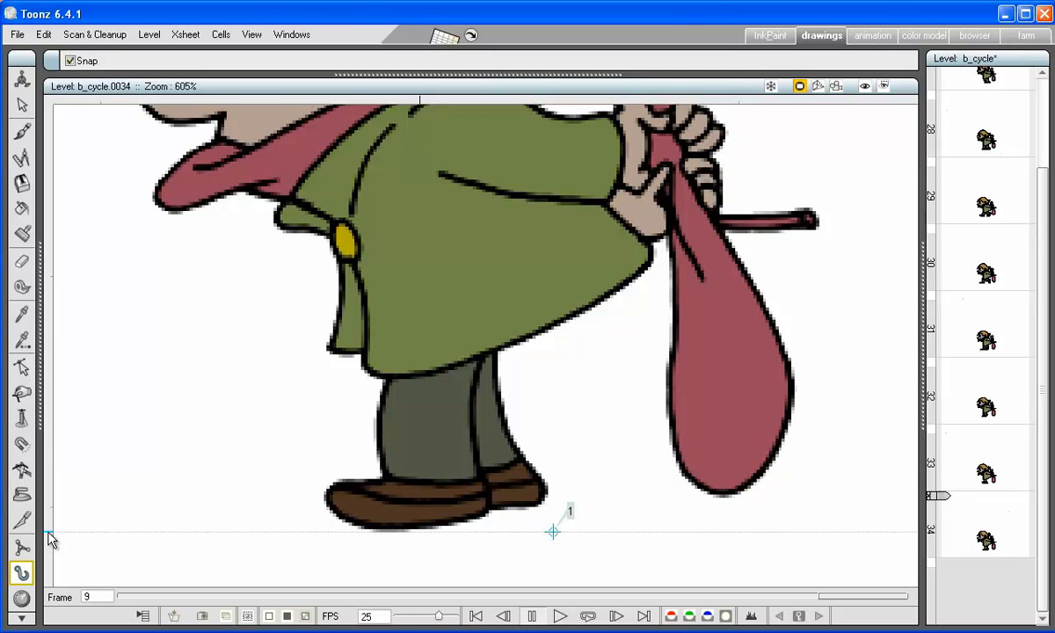
pyautogui.scroll(2, 1003, 220)
pyautogui.click(1004, 123)
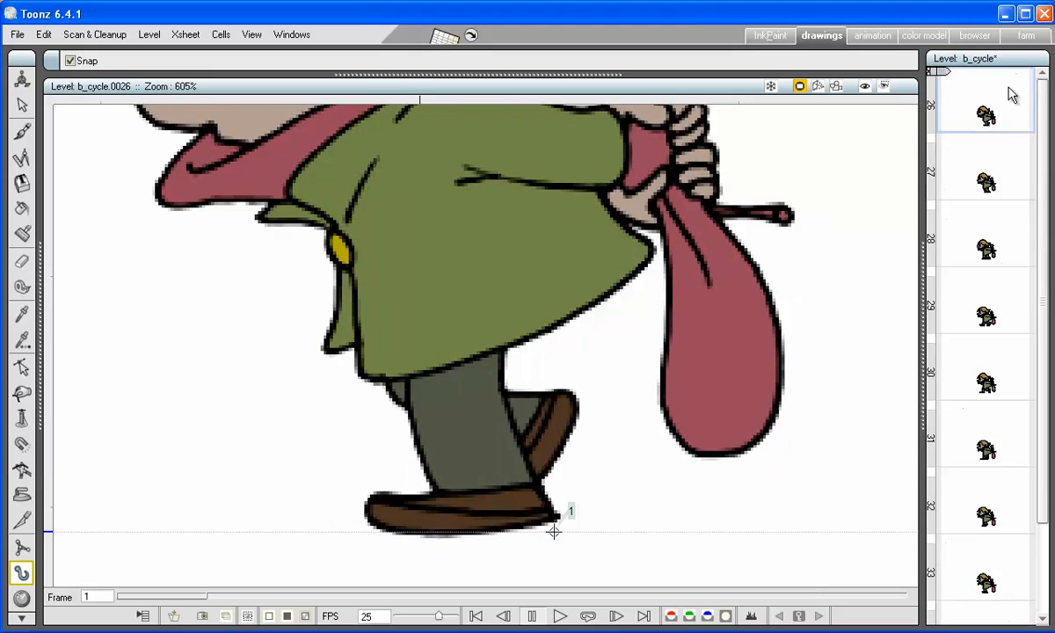
pyautogui.click(979, 176)
pyautogui.click(975, 242)
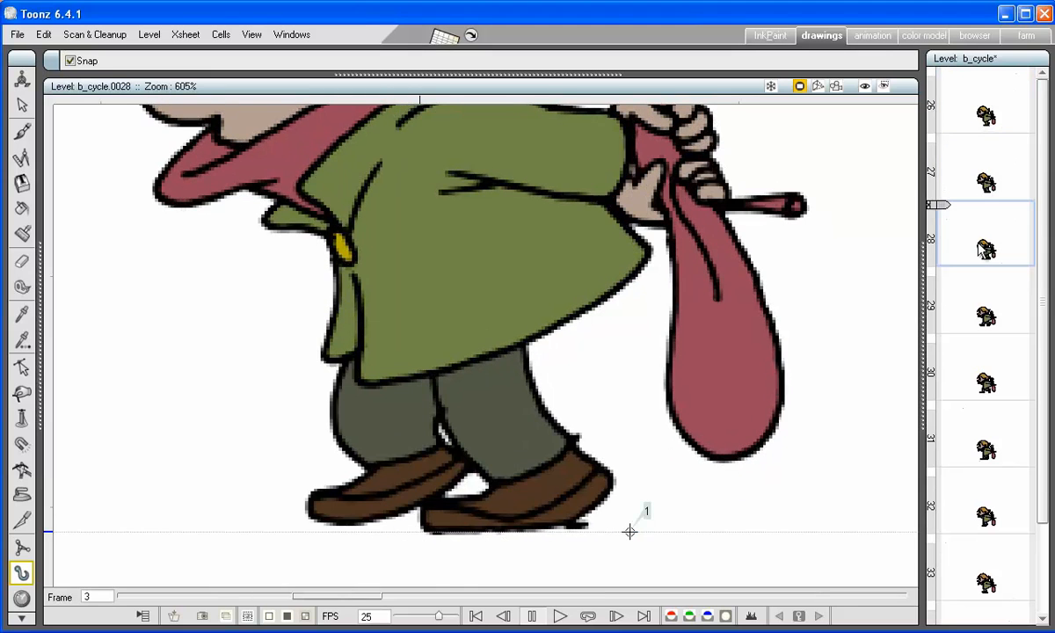
pyautogui.click(978, 314)
pyautogui.click(979, 363)
pyautogui.click(983, 444)
pyautogui.click(992, 510)
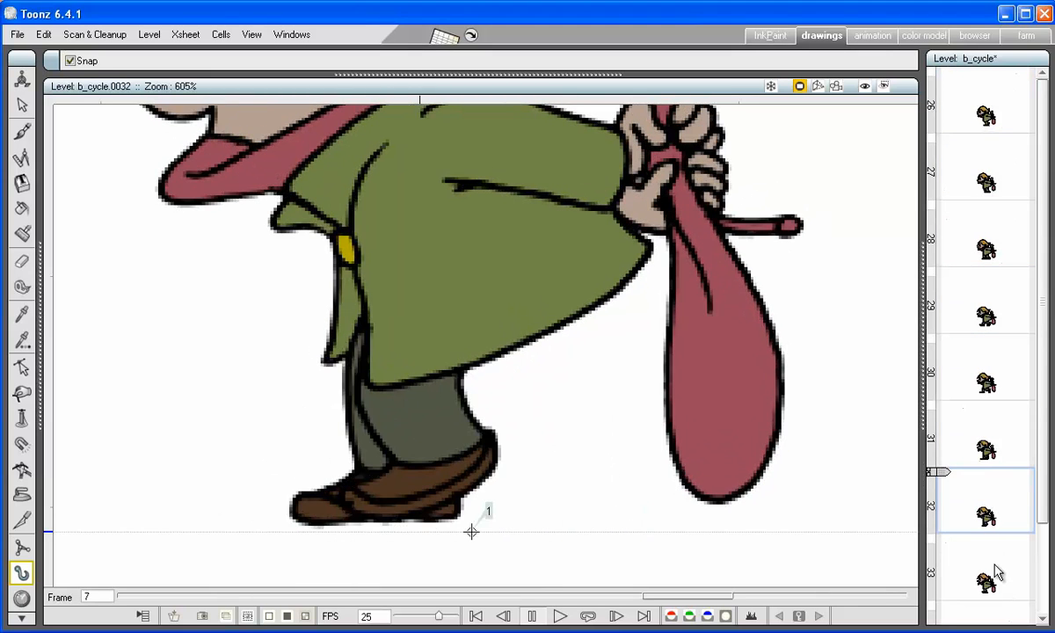
pyautogui.click(996, 571)
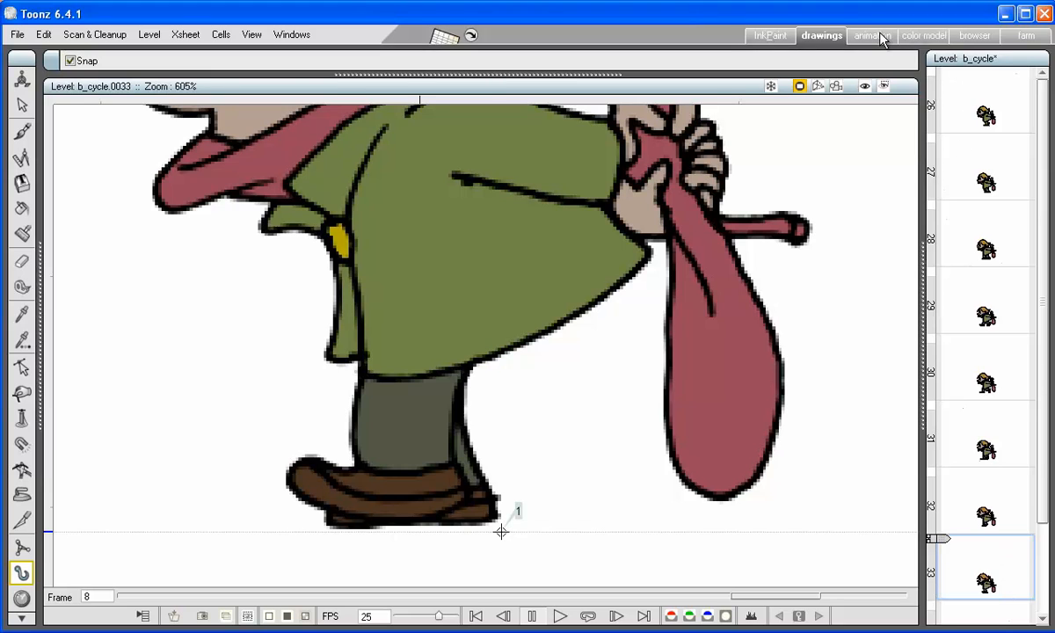
# - In the animation room, link the b_cycle column to Peg1 through hook 1 at frame 1
pyautogui.click(871, 36)
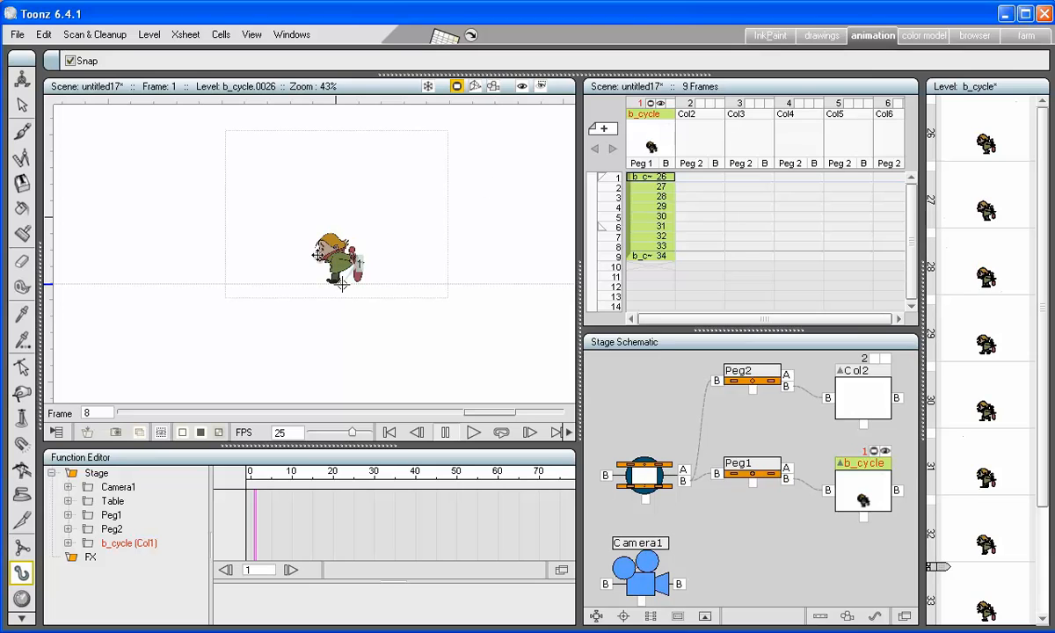
pyautogui.click(619, 179)
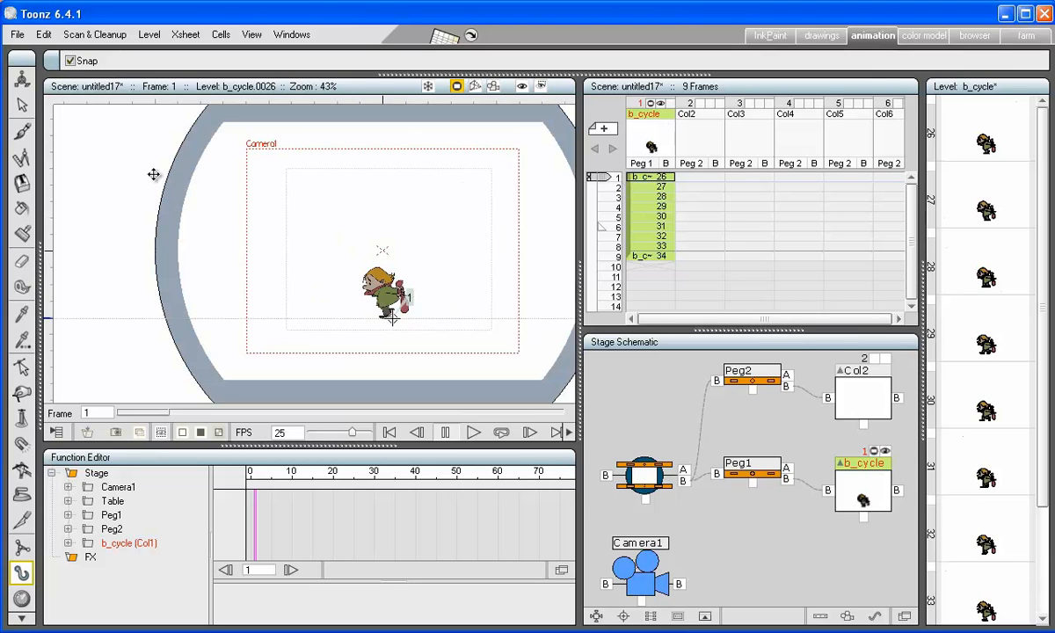
pyautogui.scroll(2, 358, 230)
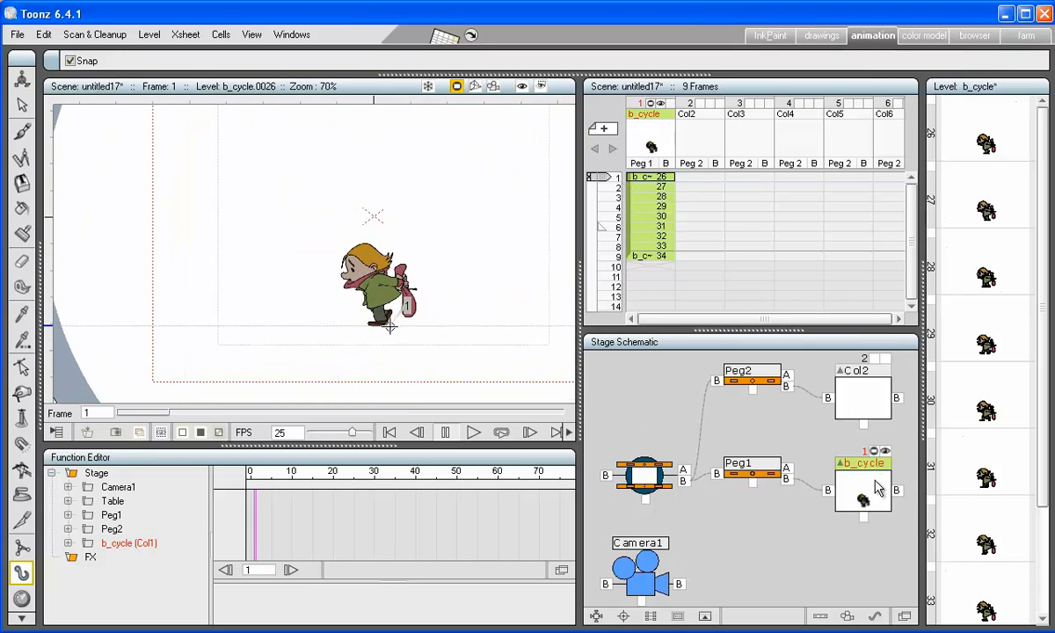
pyautogui.scroll(1, 862, 499)
pyautogui.scroll(3, 861, 500)
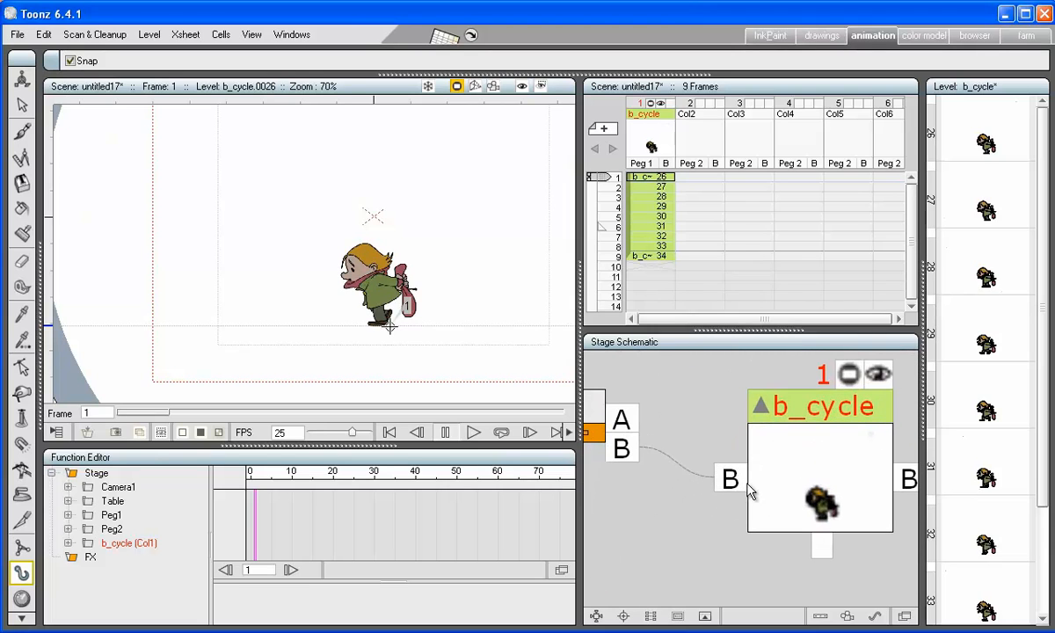
pyautogui.moveTo(735, 481)
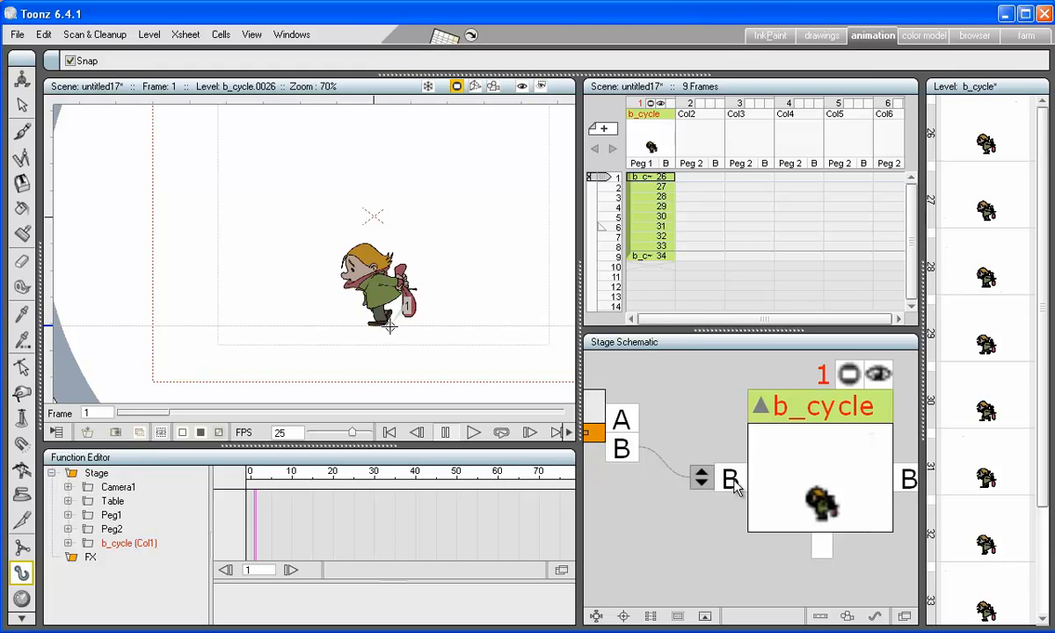
pyautogui.click(702, 473)
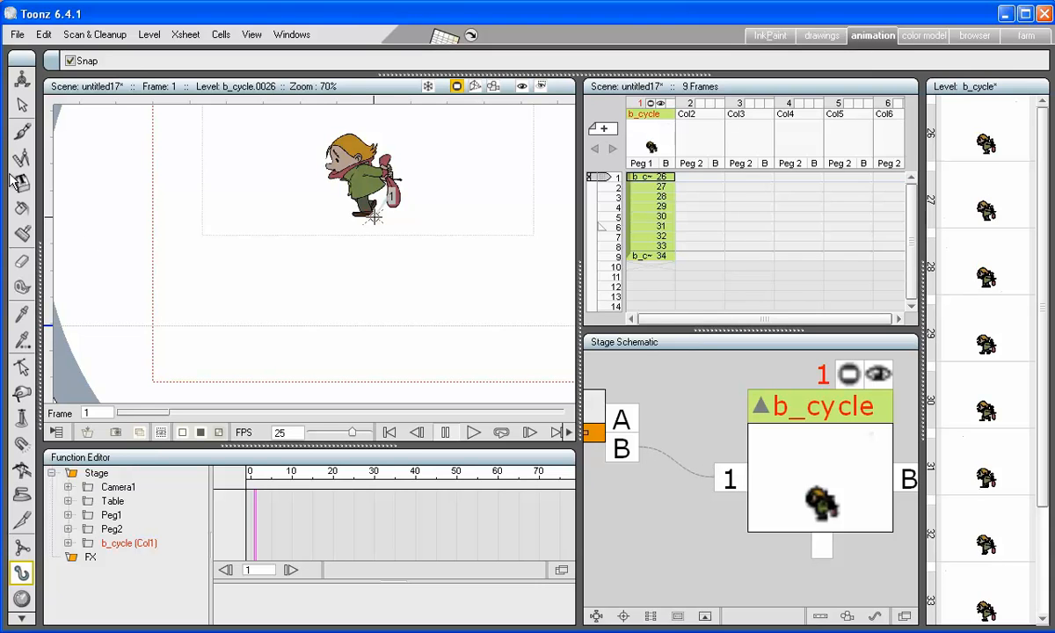
# - With the Animate tool, move the character at frame 1 to the camera's lower-right area, about E/W 135.1 mm and N/S -74.4 mm
pyautogui.click(23, 79)
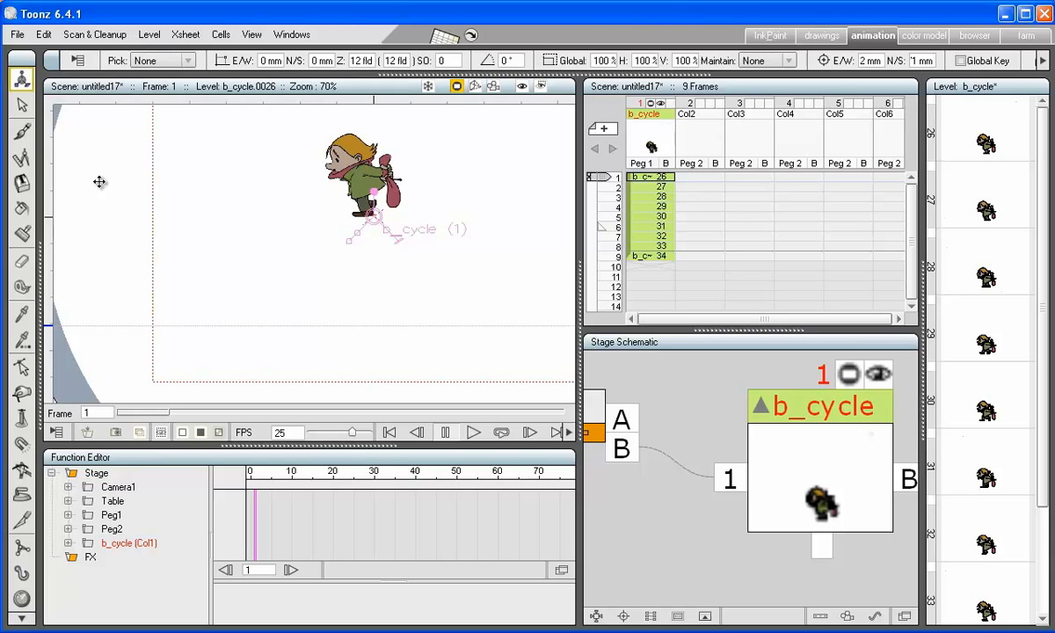
pyautogui.scroll(-2, 99, 183)
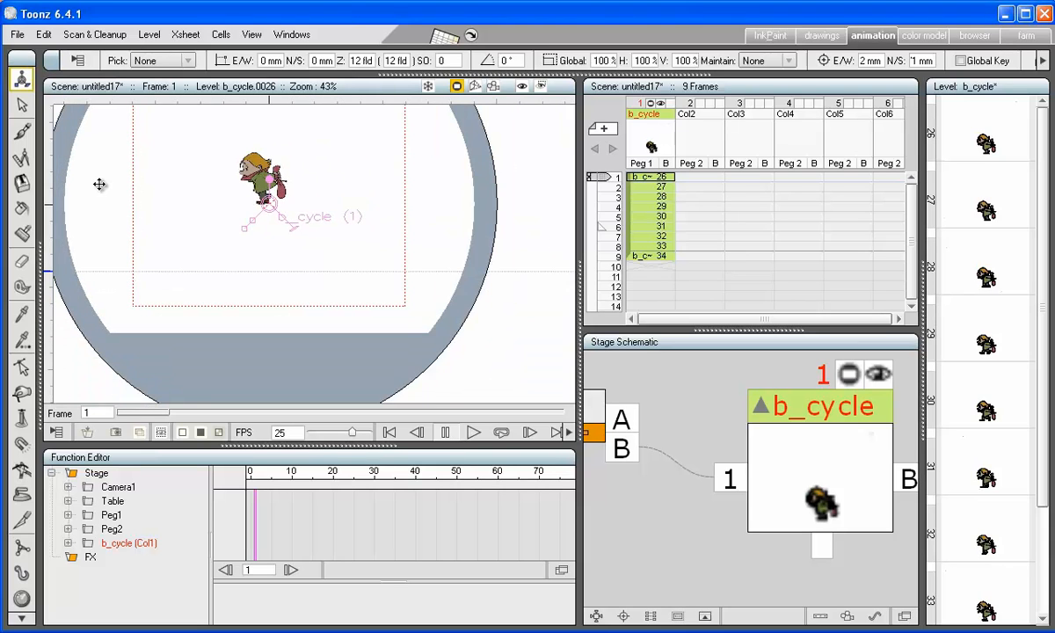
pyautogui.scroll(-1, 136, 215)
pyautogui.moveTo(259, 190); pyautogui.dragTo(375, 255)
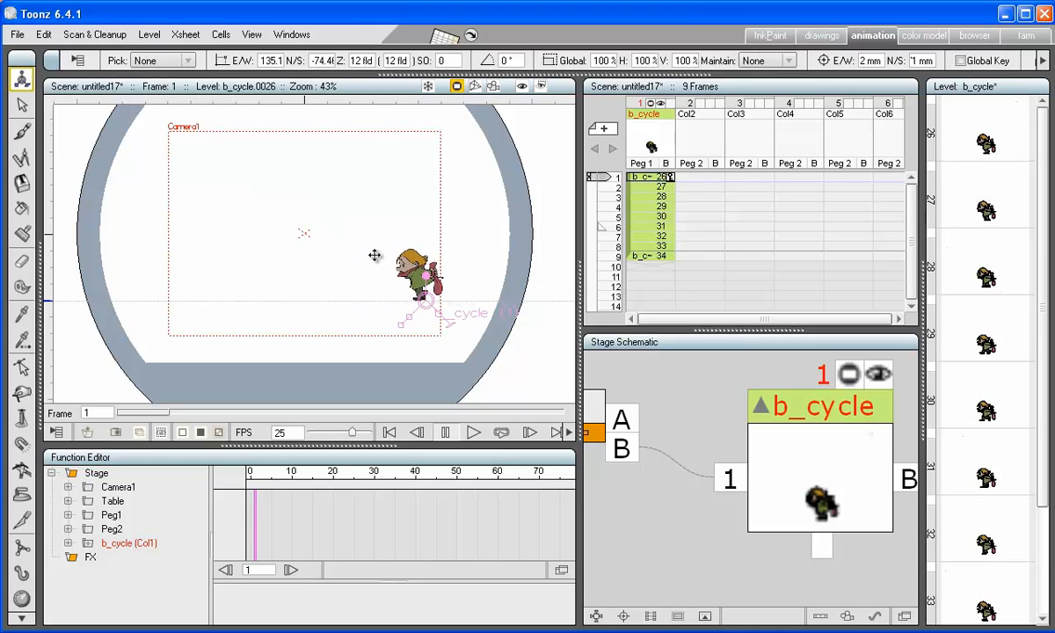
# - Copy the nine b_cycle drawings from frames 1 to 9 and paste them starting at frame 10
pyautogui.moveTo(631, 178); pyautogui.dragTo(632, 253)
pyautogui.click(44, 37)
pyautogui.click(71, 99)
pyautogui.click(633, 266)
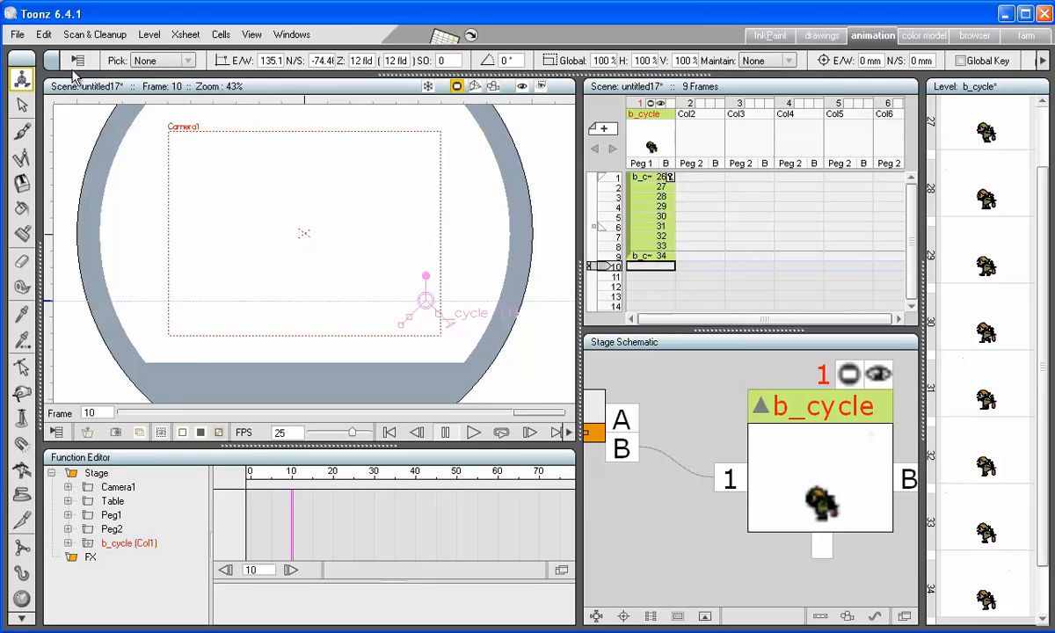
pyautogui.click(43, 35)
pyautogui.click(40, 118)
# - Paste the copied walk cycle again at frames 19 and 28, and rewind to the first frame for playback
pyautogui.scroll(-2, 672, 255)
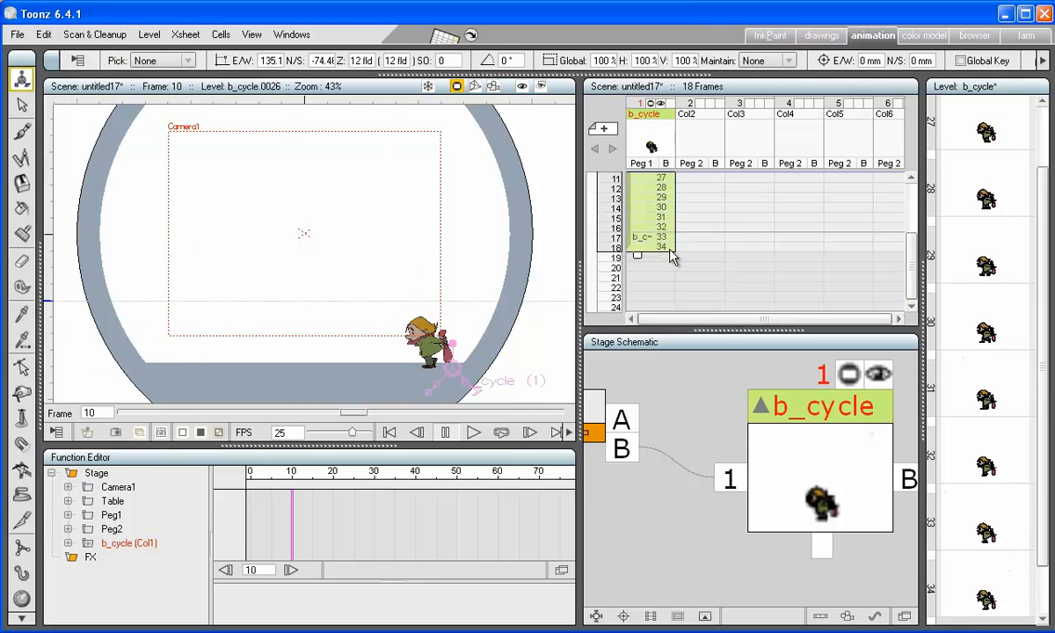
pyautogui.click(670, 257)
pyautogui.click(43, 35)
pyautogui.click(53, 118)
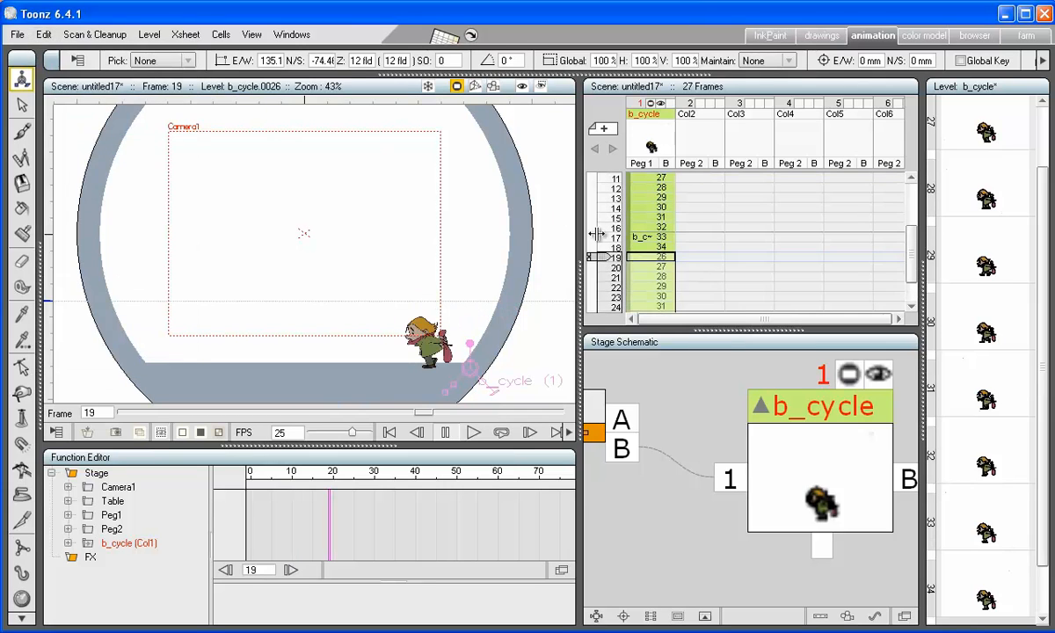
pyautogui.scroll(-3, 667, 243)
pyautogui.click(657, 249)
pyautogui.click(43, 35)
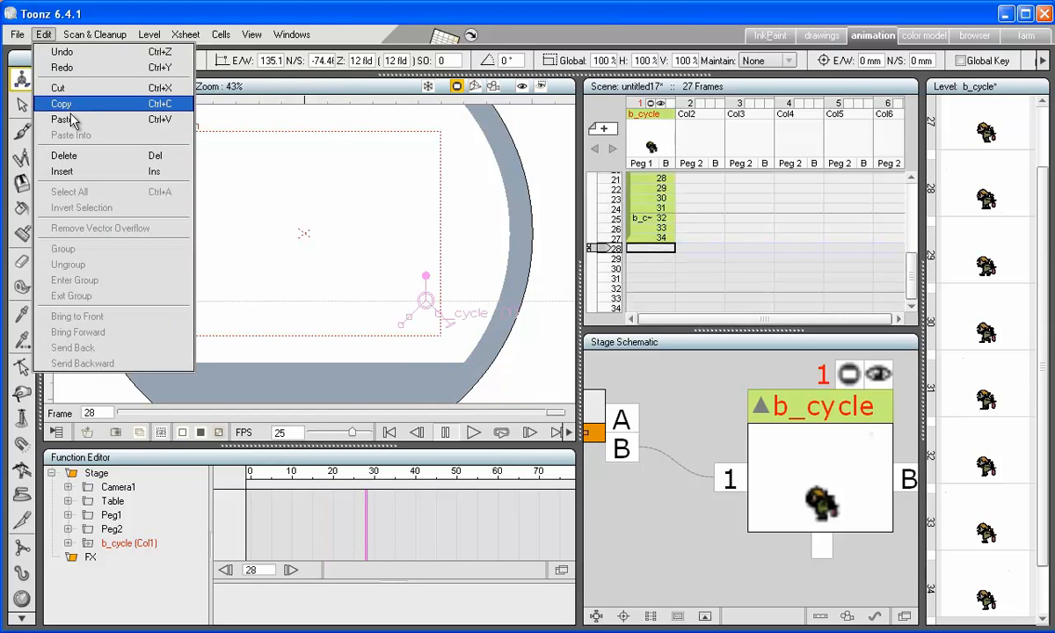
pyautogui.click(72, 120)
pyautogui.click(389, 432)
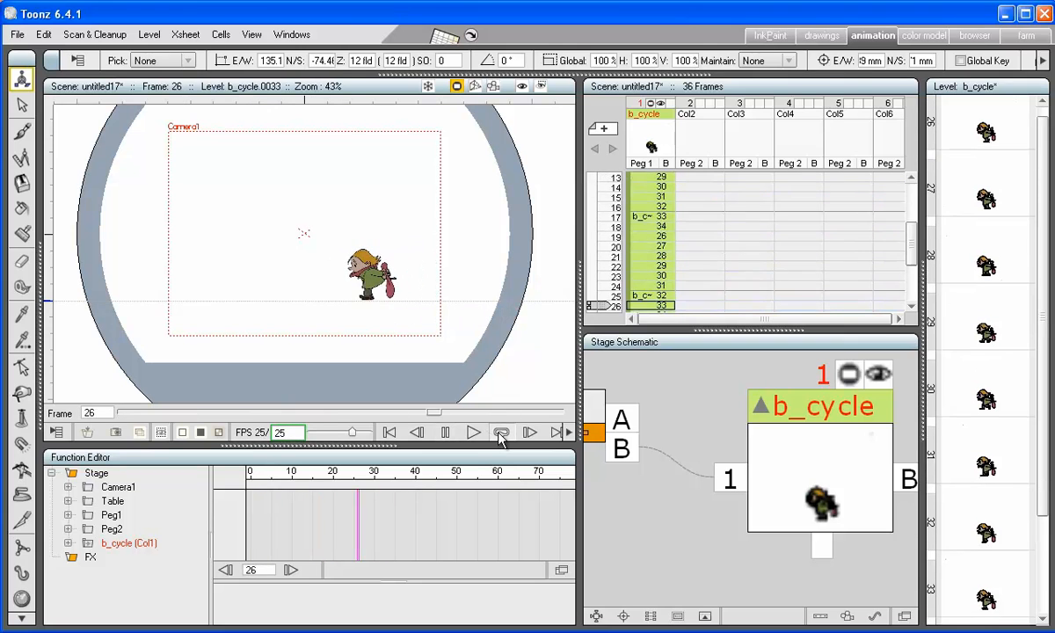
# - Stop playback and, in the drawings room, add hook 2 at the far foot's ankle on drawing 27 with the Hook tool
pyautogui.click(447, 433)
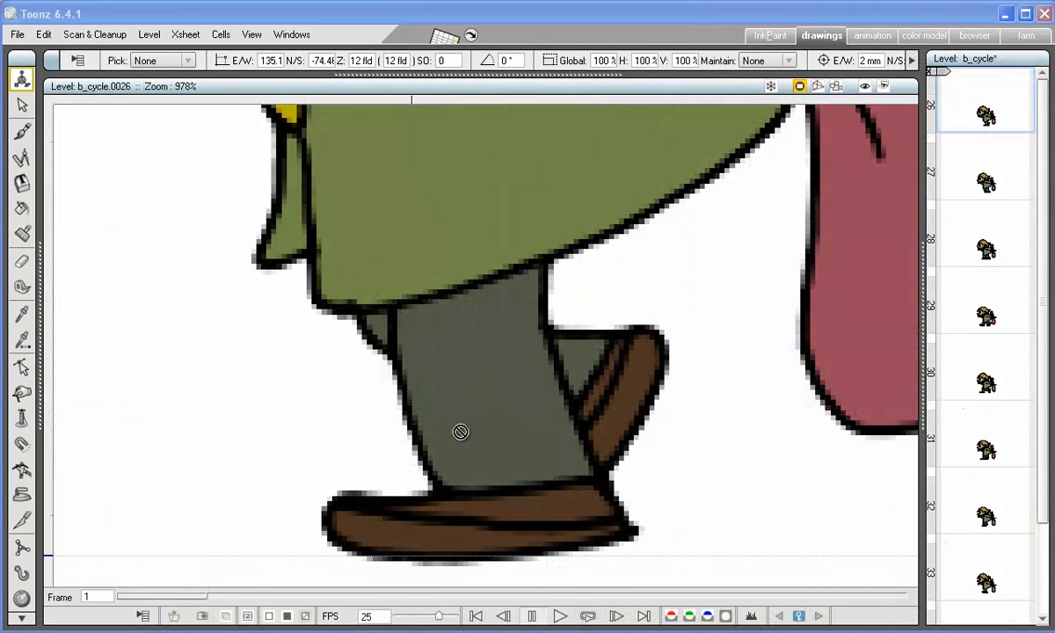
pyautogui.click(982, 181)
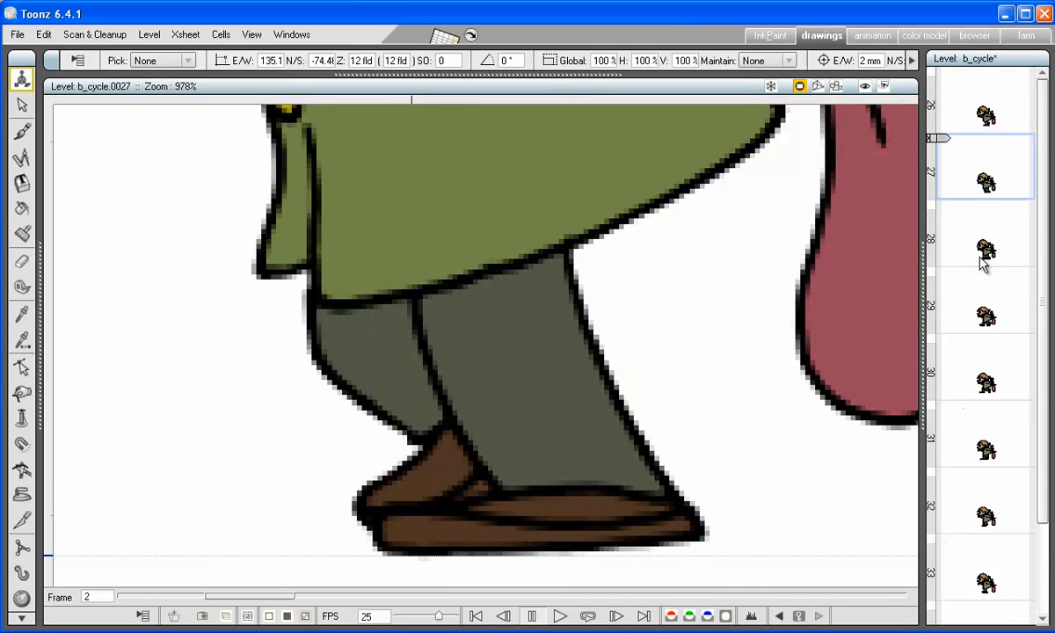
pyautogui.click(22, 576)
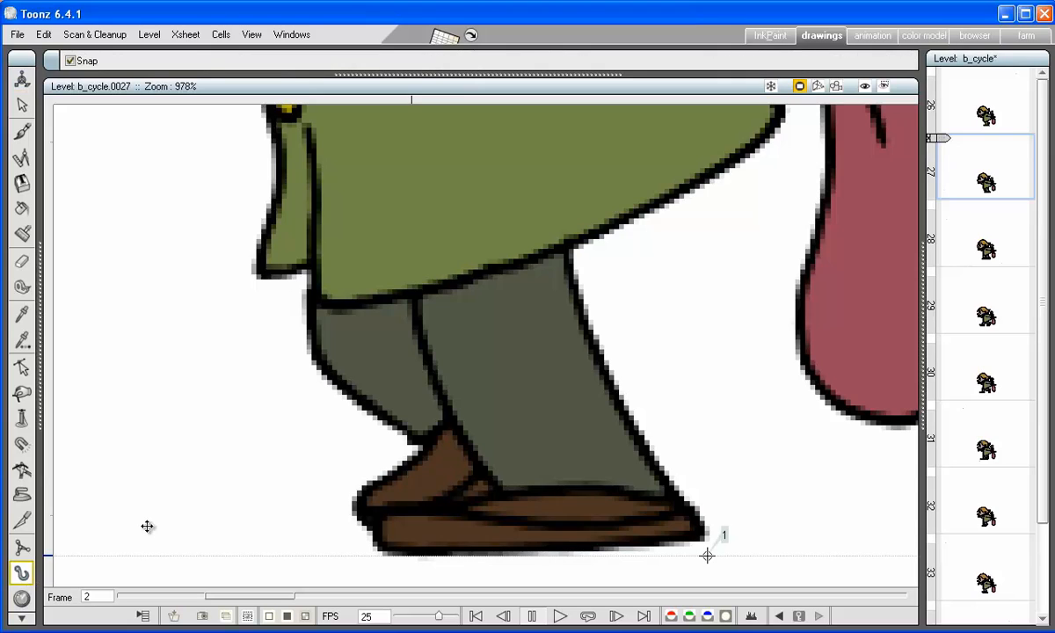
pyautogui.click(419, 444)
# - Reposition hook 2 on the far foot's ankle over drawings 28 to 32, and advance to drawing 34
pyautogui.press('.')
pyautogui.moveTo(419, 443)
pyautogui.mouseDown()
pyautogui.moveTo(319, 446)
pyautogui.moveTo(328, 455)
pyautogui.moveTo(220, 436)
pyautogui.moveTo(212, 471)
pyautogui.moveTo(278, 444)
pyautogui.moveTo(267, 467)
pyautogui.moveTo(302, 429)
pyautogui.moveTo(306, 454)
pyautogui.mouseUp()
pyautogui.press('.')
pyautogui.press('.')
pyautogui.press('.')
pyautogui.press('.')
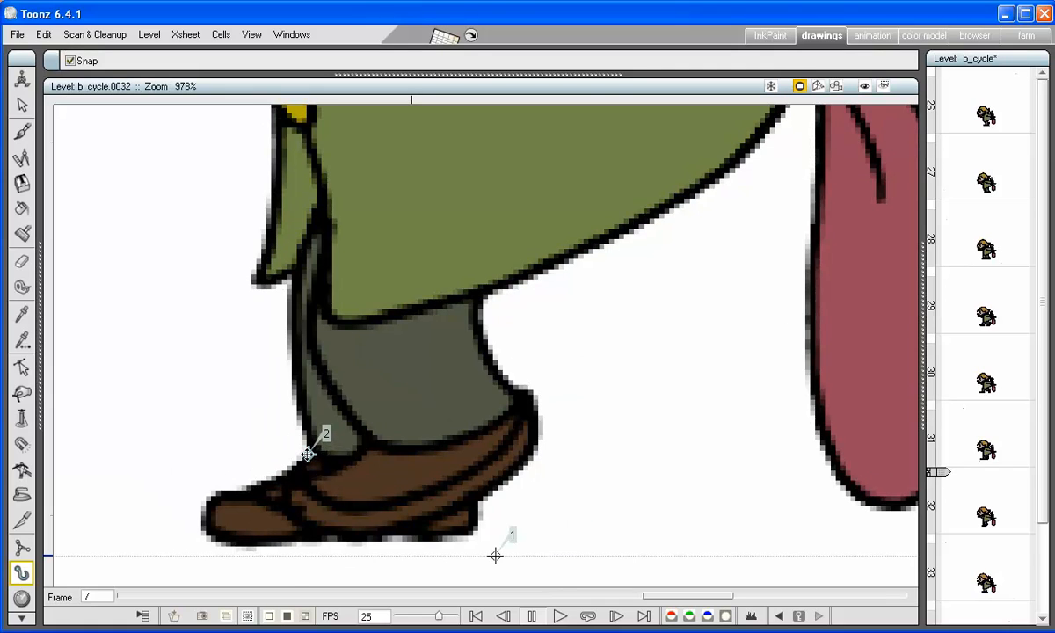
pyautogui.press('.')
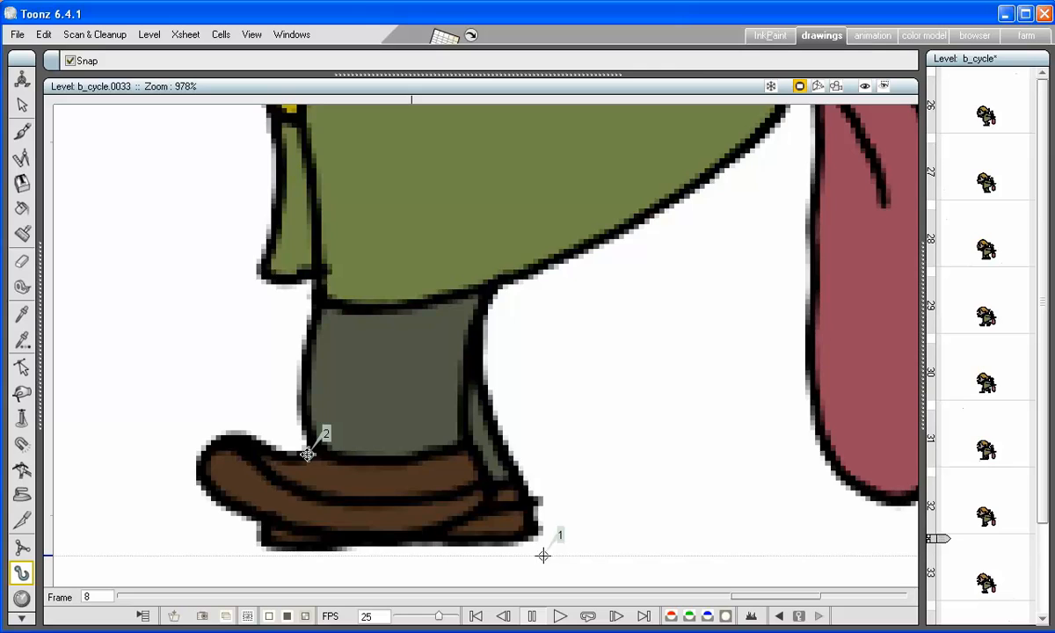
pyautogui.press('.')
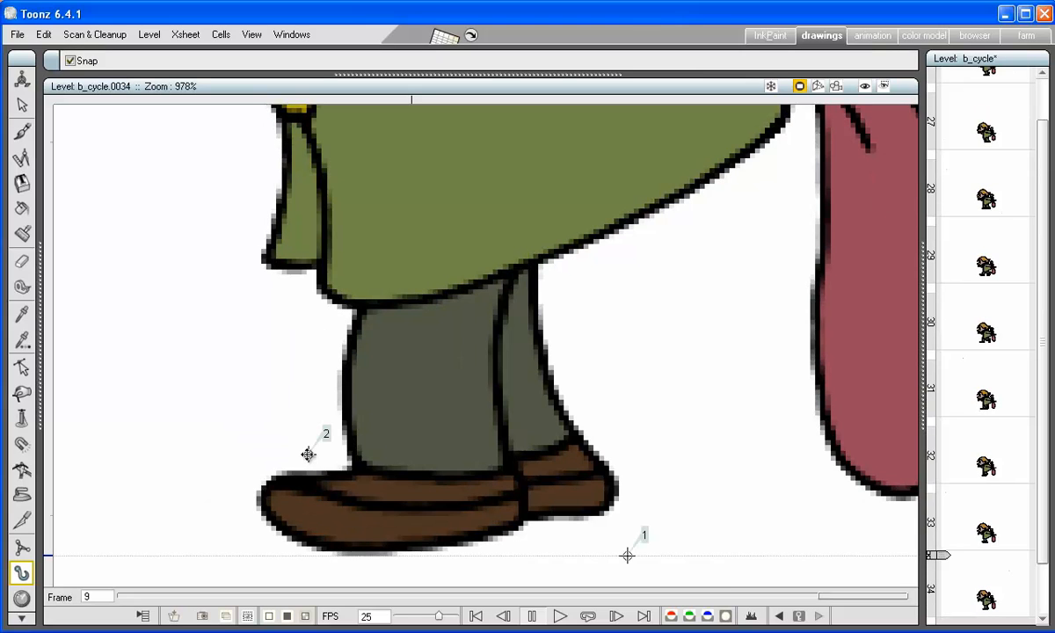
# - Add hook 3 at the near foot's ankle on drawing 34 and reposition it on the preceding drawings, working back to drawing 26
pyautogui.click(352, 467)
pyautogui.press(',')
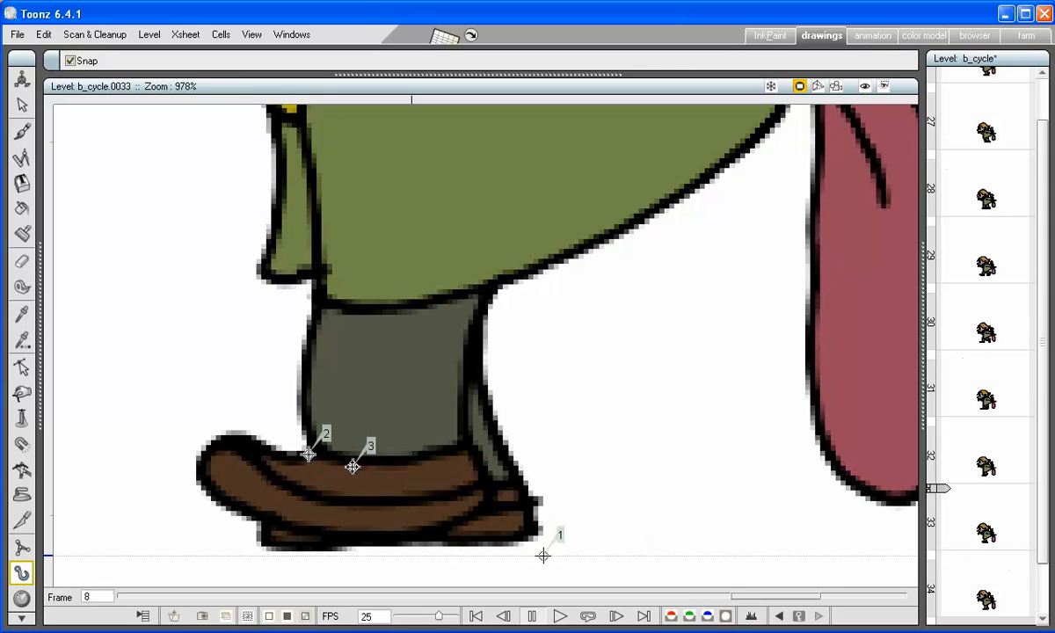
pyautogui.moveTo(351, 467); pyautogui.dragTo(309, 454)
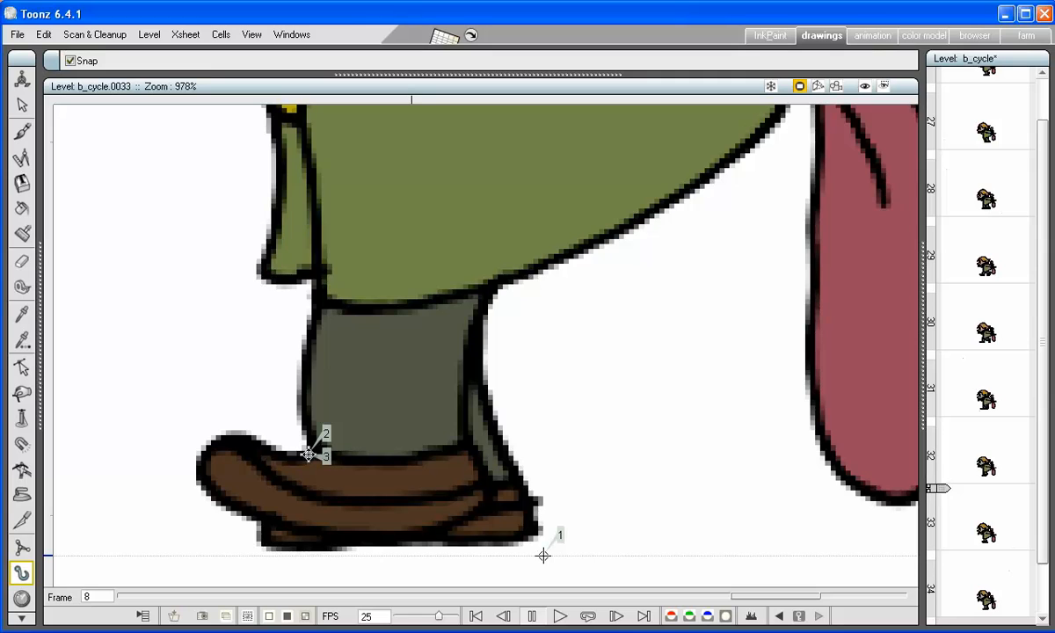
pyautogui.press(',')
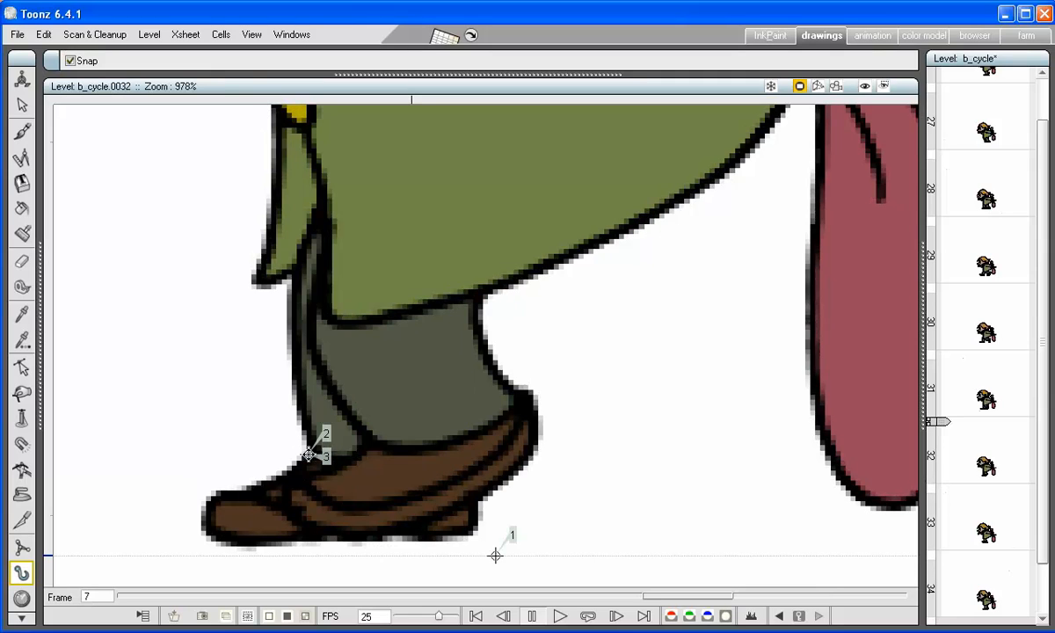
pyautogui.moveTo(308, 454); pyautogui.dragTo(432, 488)
pyautogui.press(',')
pyautogui.press(',')
pyautogui.press(',')
pyautogui.press(',')
pyautogui.press(',')
pyautogui.press(',')
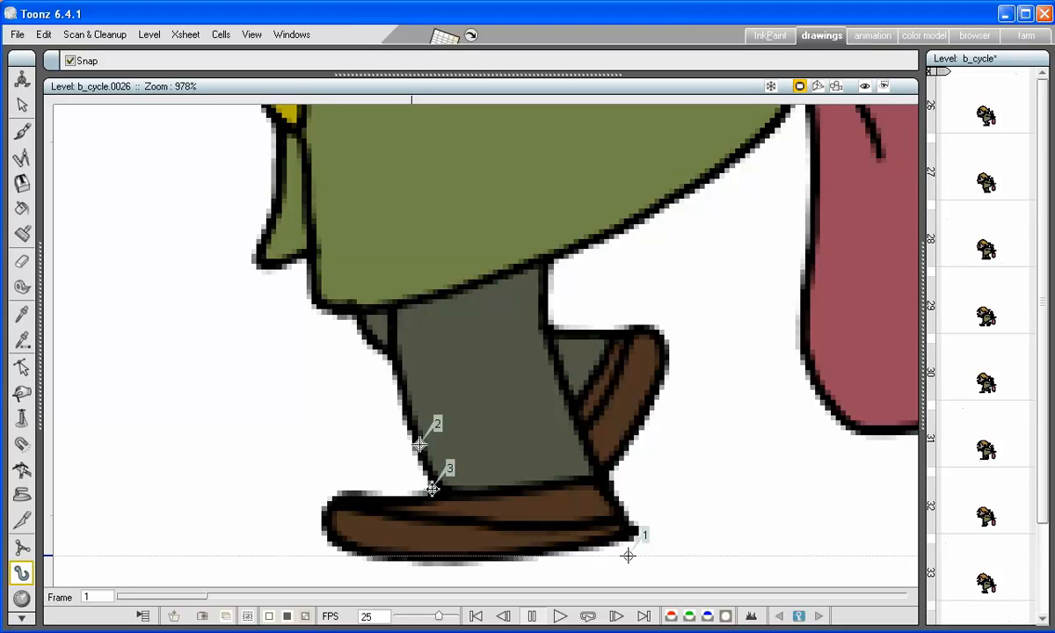
# - Step through drawings 26 to 34 to check the placement of hooks 2 and 3 on both feet
pyautogui.press('.')
pyautogui.press('.')
pyautogui.press('.')
pyautogui.press('.')
pyautogui.press('.')
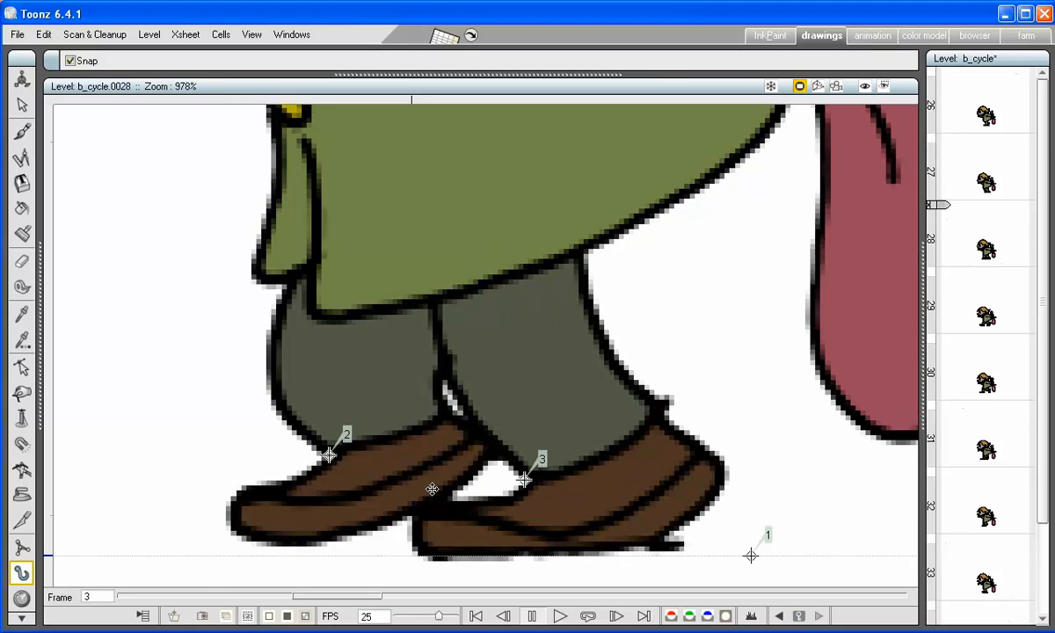
pyautogui.press('.')
pyautogui.press('.')
pyautogui.press('.')
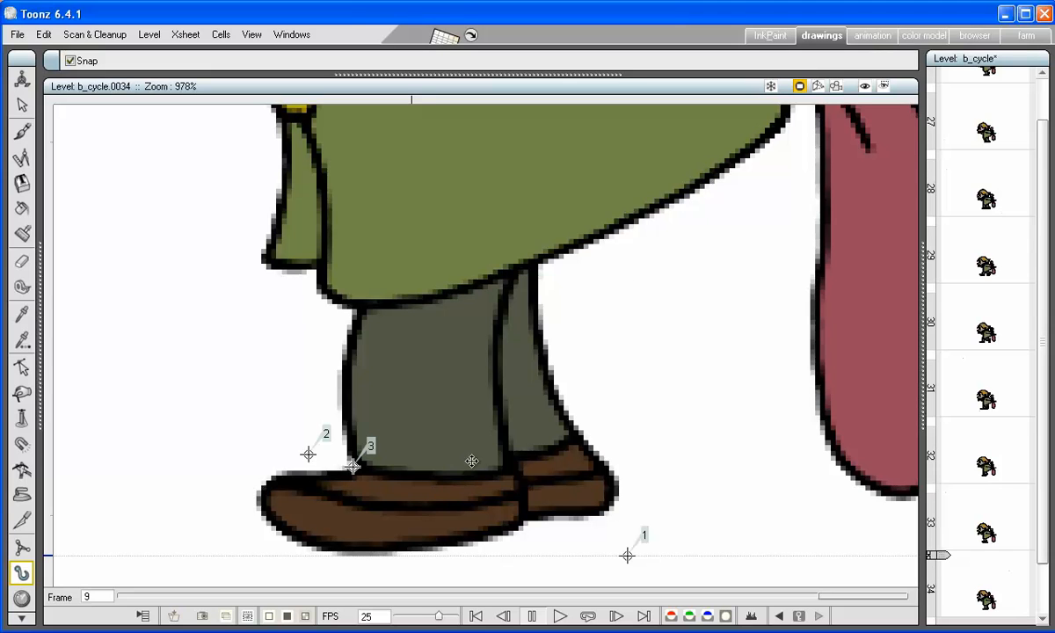
# - Load the stringLeft and stringRight levels into the scene and extend both columns to frame 9 in the animation room's Xsheet
pyautogui.click(974, 36)
pyautogui.click(616, 200)
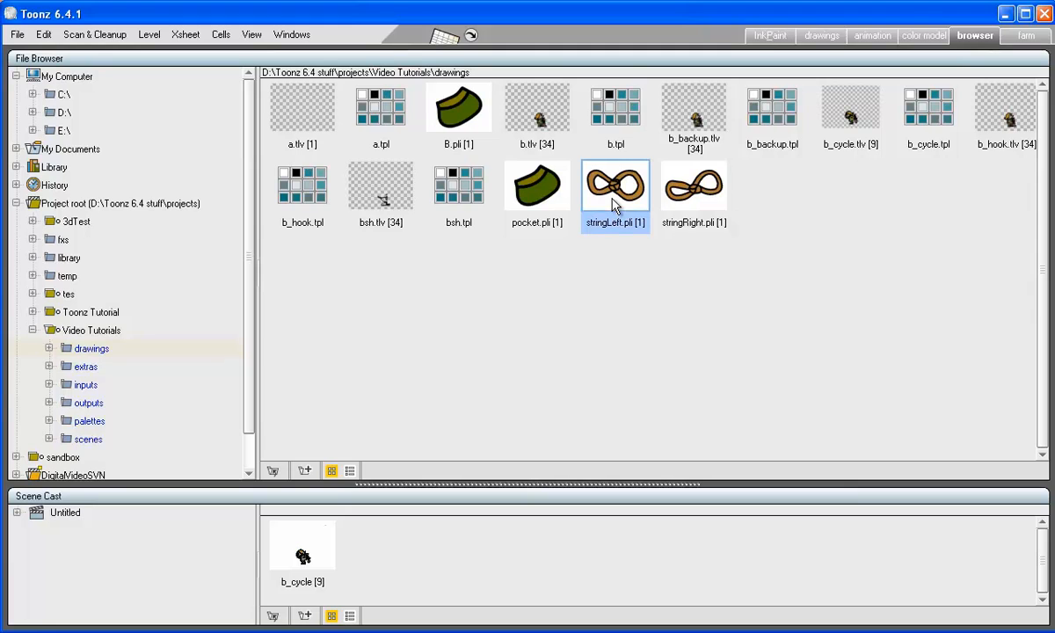
pyautogui.keyDown('ctrl'); pyautogui.click(682, 194); pyautogui.keyUp('ctrl')
pyautogui.moveTo(683, 193); pyautogui.dragTo(641, 549)
pyautogui.click(525, 327)
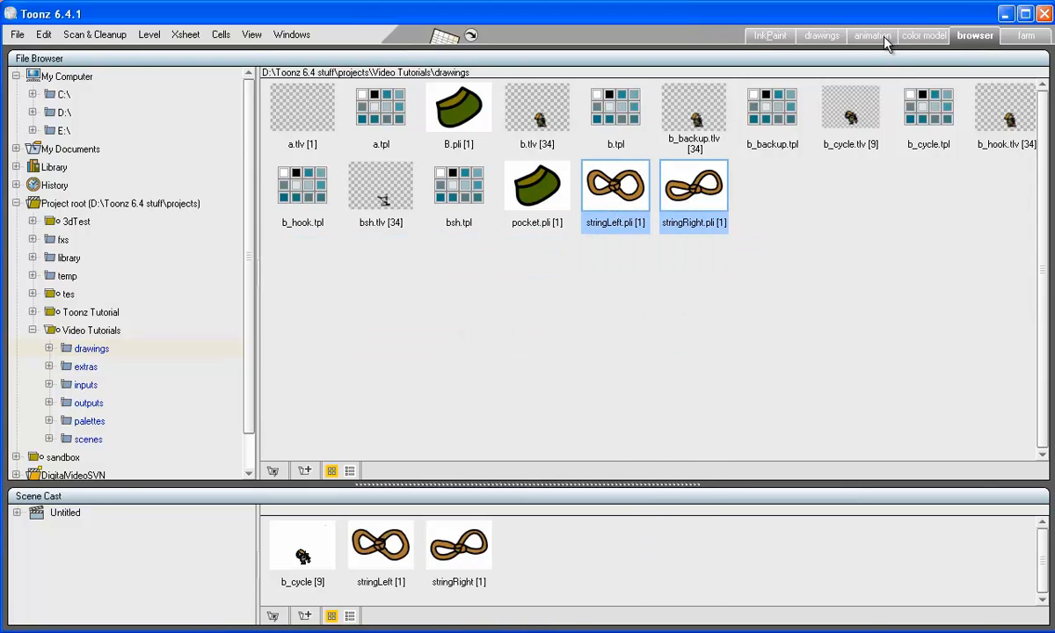
pyautogui.click(873, 36)
pyautogui.moveTo(700, 256); pyautogui.dragTo(737, 270)
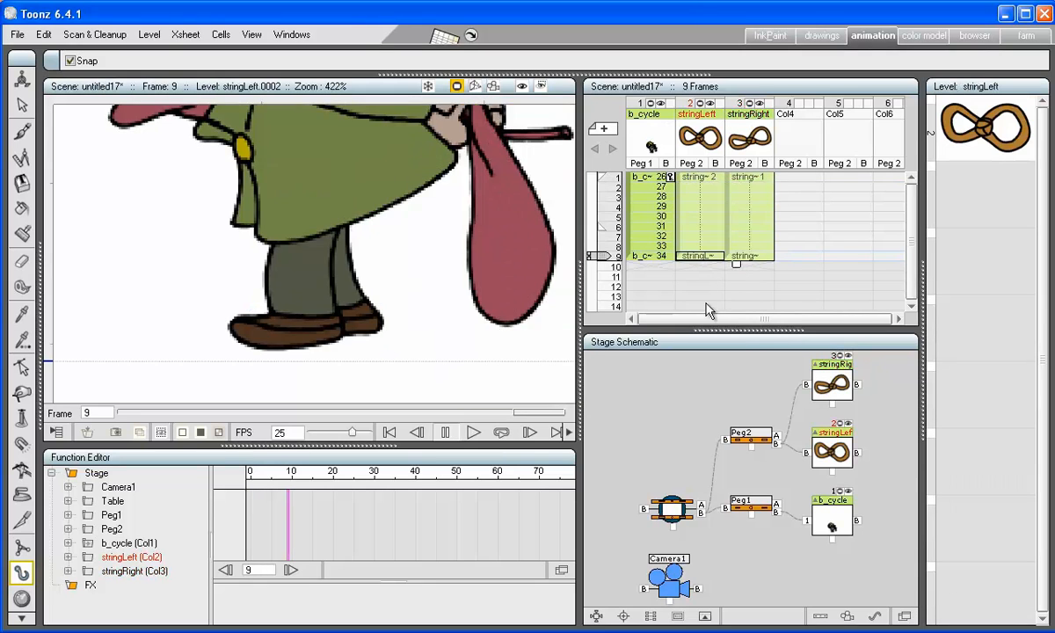
# - In the enlarged stage schematic, link the stringLeft column to b_cycle and place its node beyond b_cycle
pyautogui.press('`')
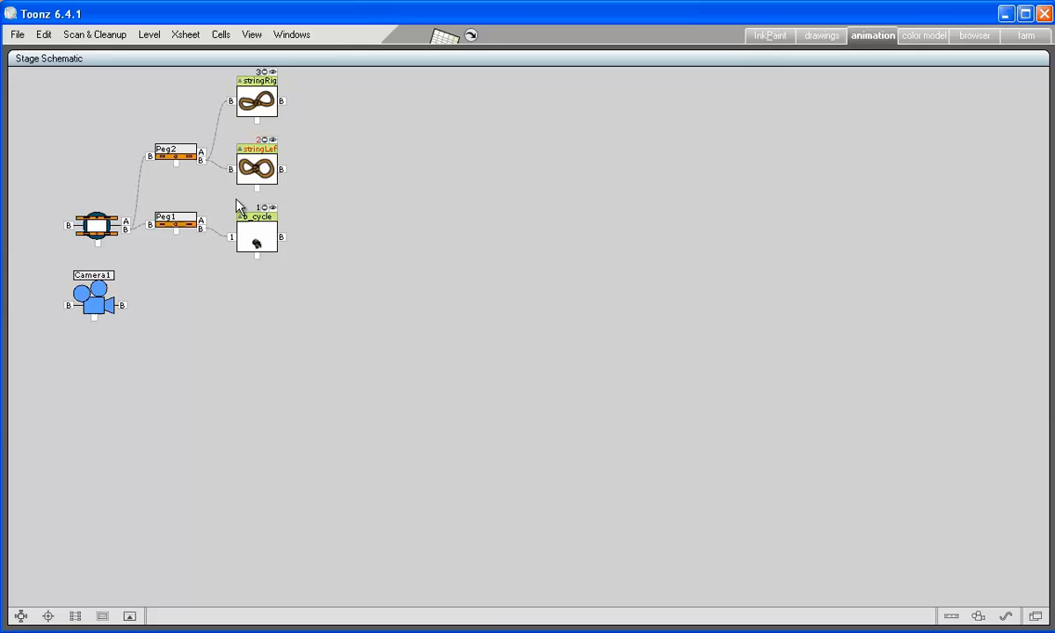
pyautogui.click(20, 616)
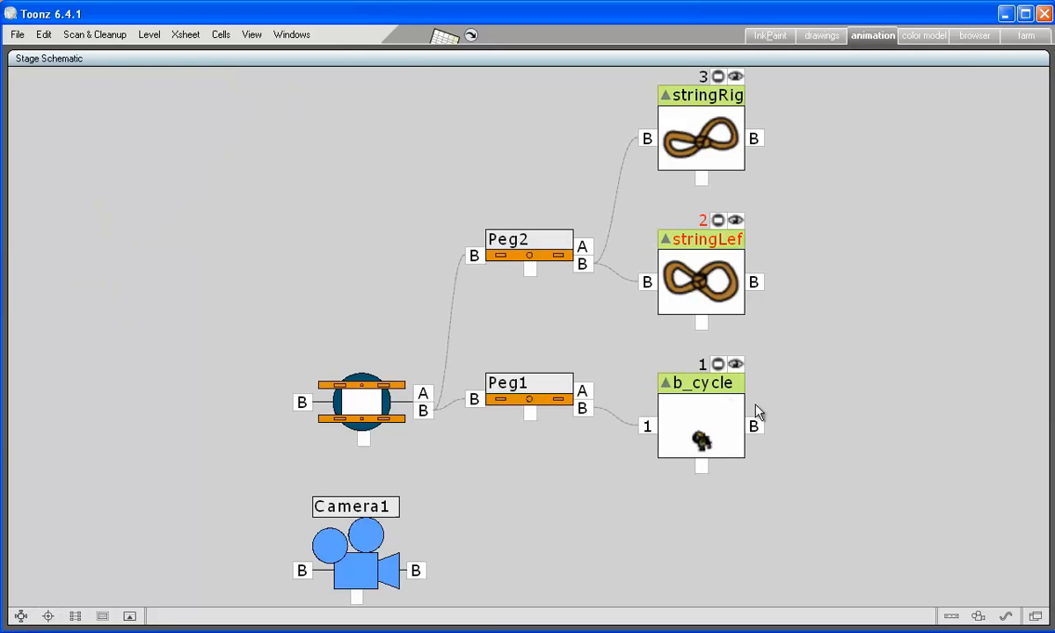
pyautogui.moveTo(755, 424); pyautogui.dragTo(757, 401)
pyautogui.moveTo(719, 352); pyautogui.dragTo(651, 283)
pyautogui.moveTo(699, 276); pyautogui.dragTo(949, 531)
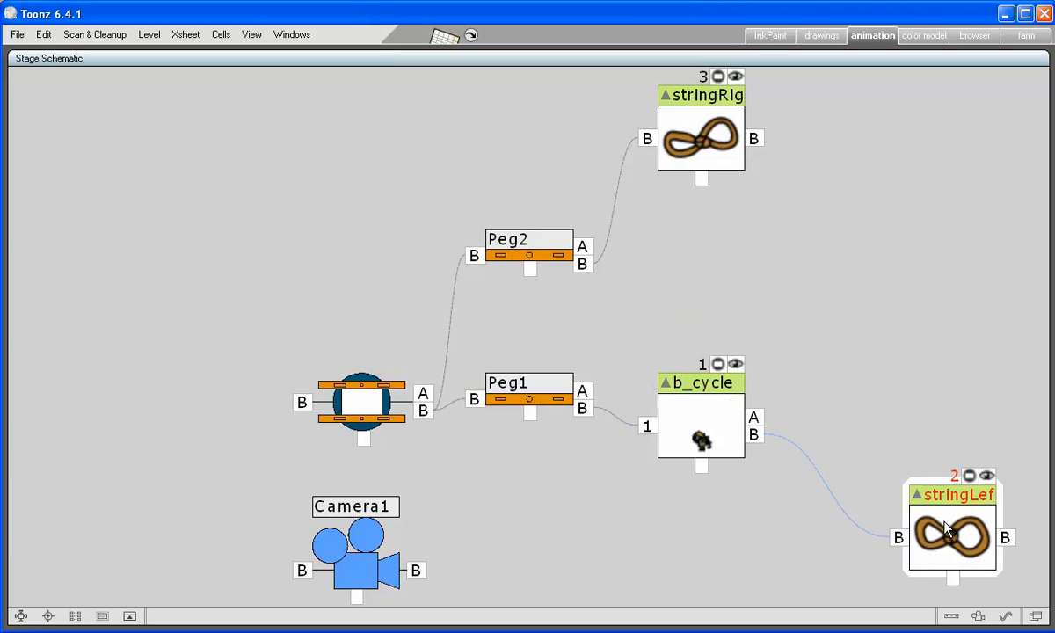
# - Link the stringRight column to b_cycle and place its node above stringLeft in the stage schematic
pyautogui.moveTo(692, 94); pyautogui.dragTo(915, 235)
pyautogui.moveTo(744, 424); pyautogui.dragTo(869, 280)
pyautogui.moveTo(923, 299); pyautogui.dragTo(950, 383)
# - Set the b_cycle link ports to hook 3 for stringLeft and hook 2 for stringRight, and restore the room layout
pyautogui.moveTo(770, 445)
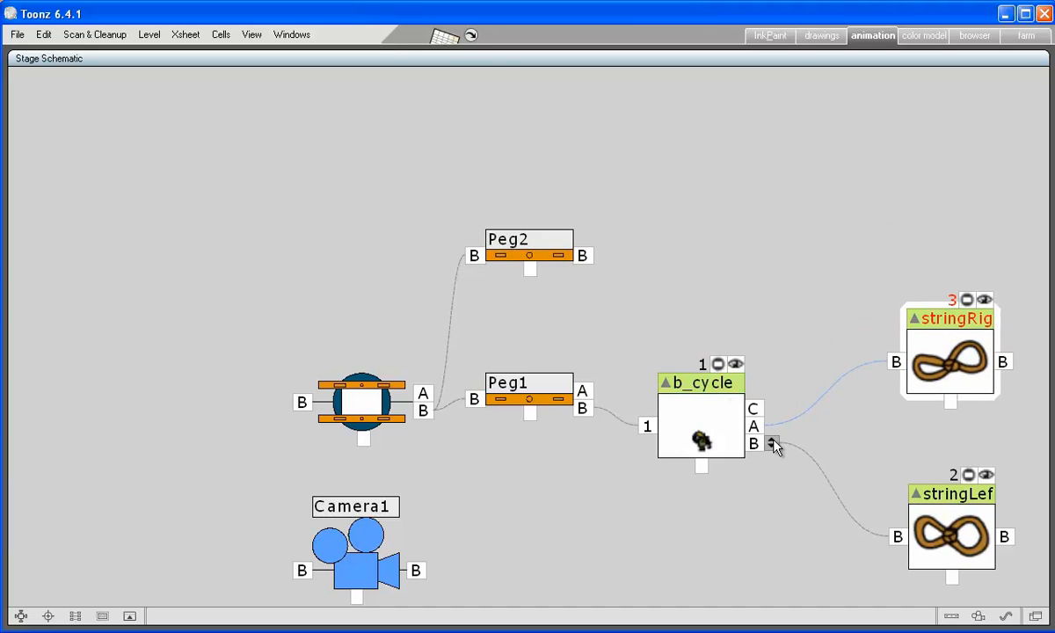
pyautogui.moveTo(774, 445)
pyautogui.mouseDown()
pyautogui.moveTo(777, 429)
pyautogui.moveTo(763, 439)
pyautogui.mouseUp()
pyautogui.moveTo(773, 426)
pyautogui.press('`')
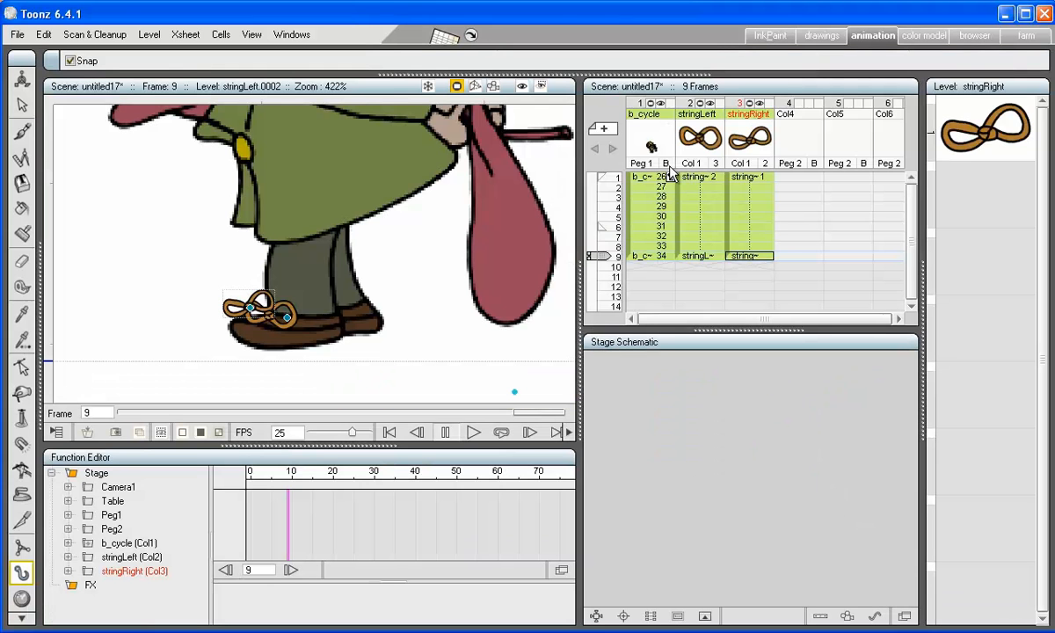
# - Delete the stringRight cell at frame 1, where the far shoe's laces should be hidden
pyautogui.click(605, 177)
pyautogui.scroll(2, 418, 246)
pyautogui.scroll(-1, 382, 202)
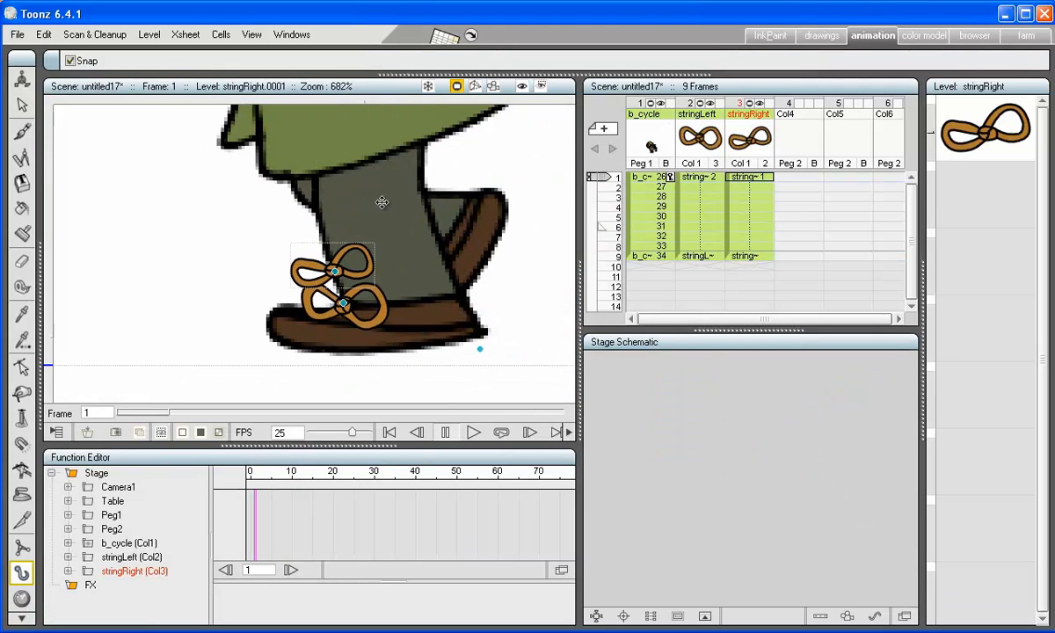
pyautogui.click(751, 103)
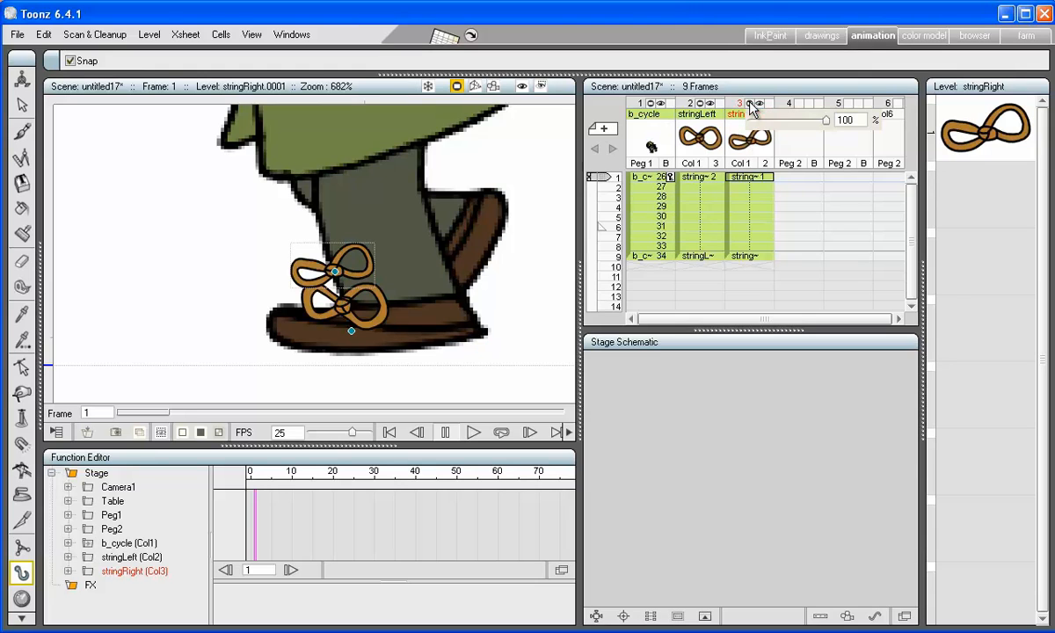
pyautogui.click(752, 104)
pyautogui.click(751, 103)
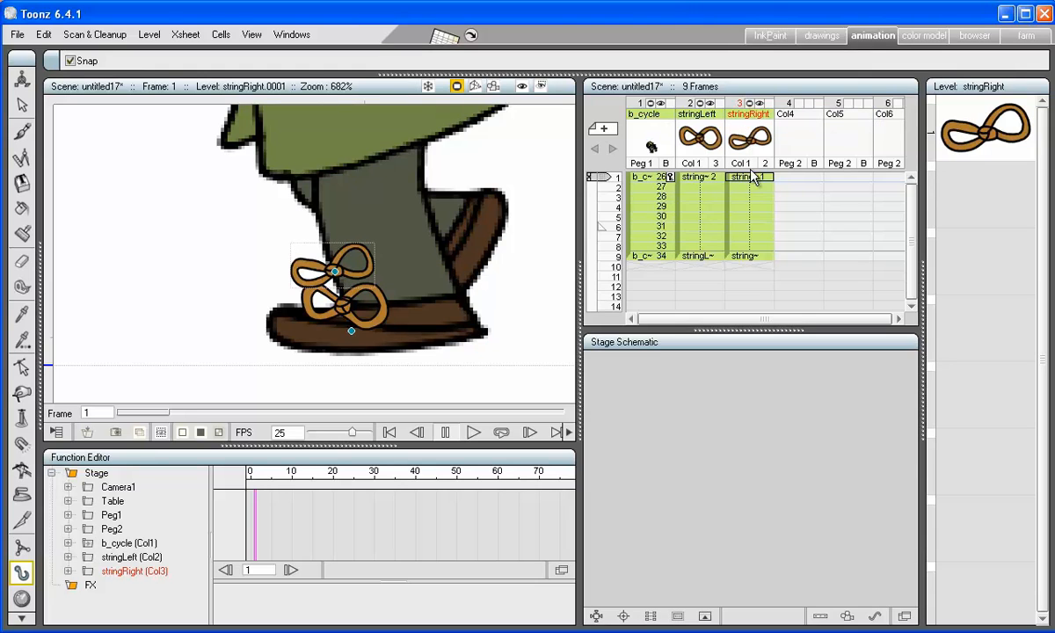
pyautogui.press('Delete')
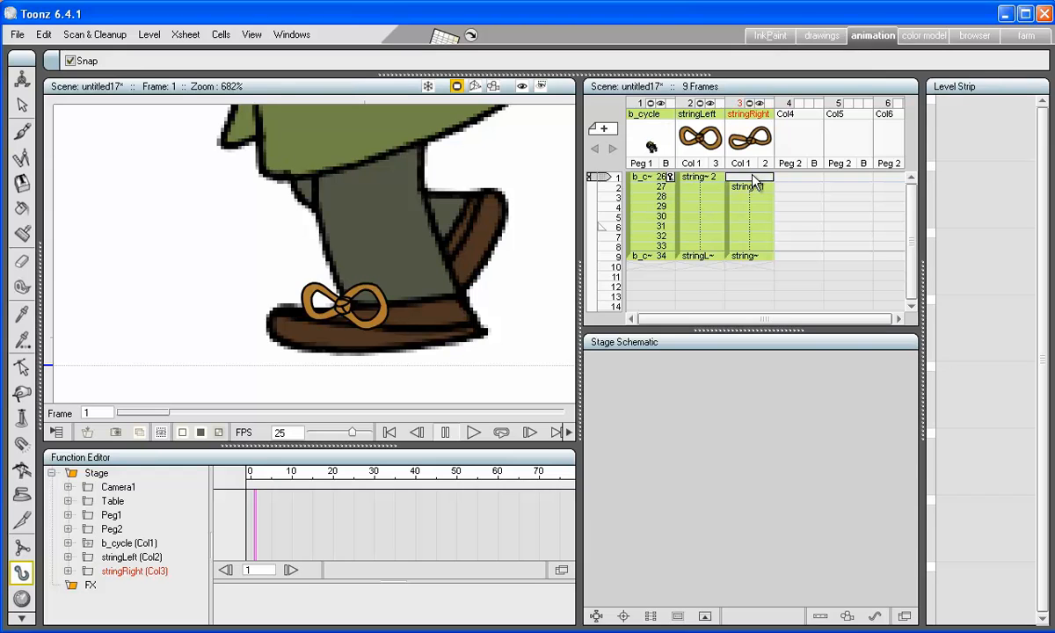
# - Check stringRight frame by frame and delete its cells at frames 8 and 9
pyautogui.click(753, 187)
pyautogui.click(749, 197)
pyautogui.click(748, 206)
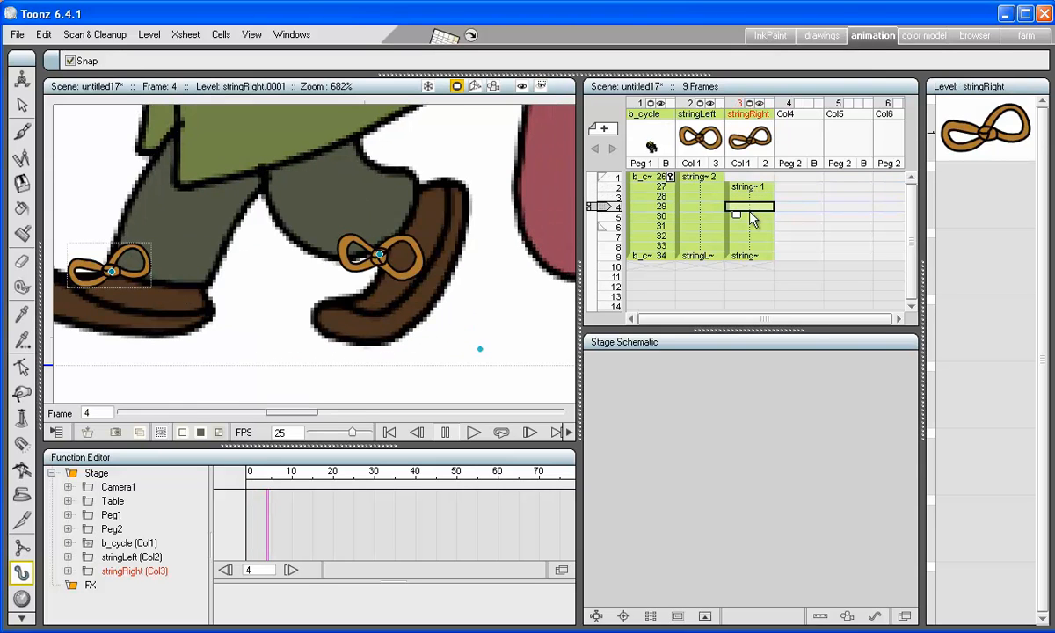
pyautogui.click(746, 217)
pyautogui.click(747, 226)
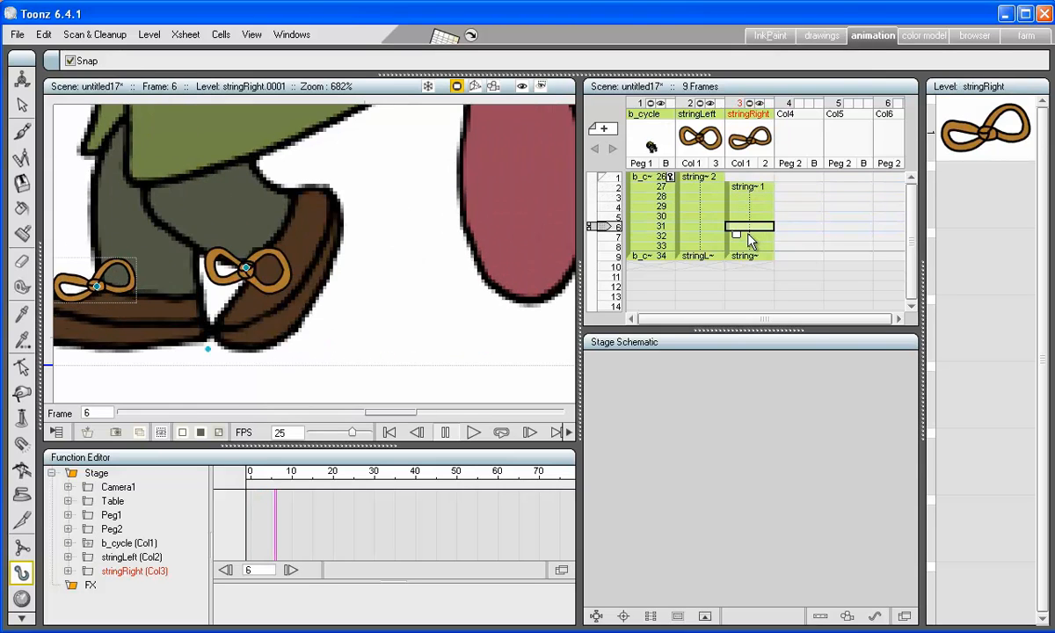
pyautogui.click(748, 235)
pyautogui.click(747, 246)
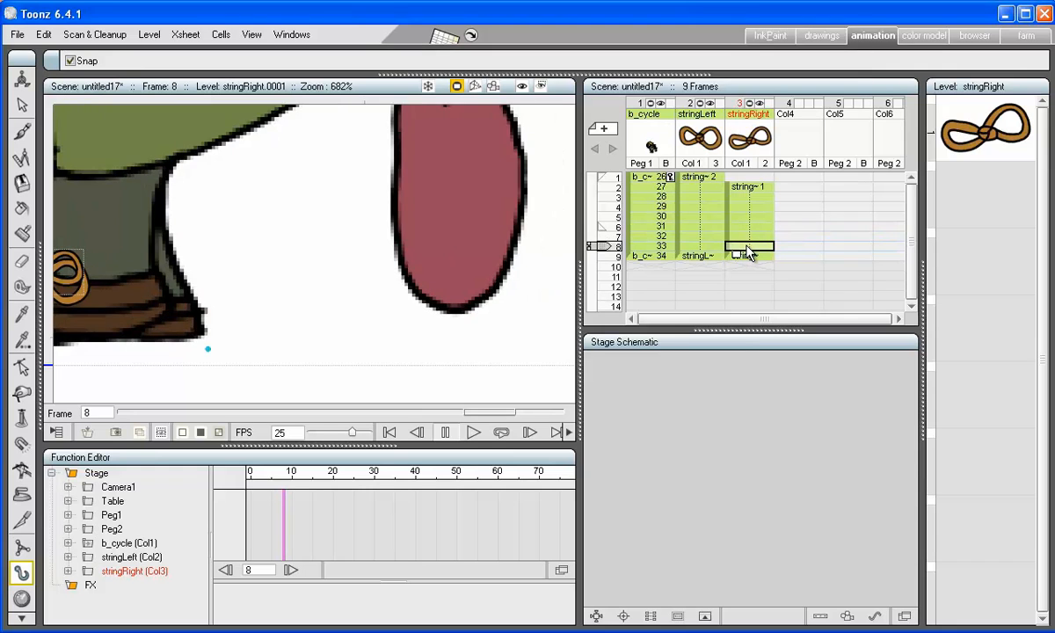
pyautogui.scroll(1, 407, 236)
pyautogui.moveTo(378, 227); pyautogui.dragTo(569, 214)
pyautogui.click(756, 247)
pyautogui.press('Delete')
pyautogui.click(756, 256)
pyautogui.press('Delete')
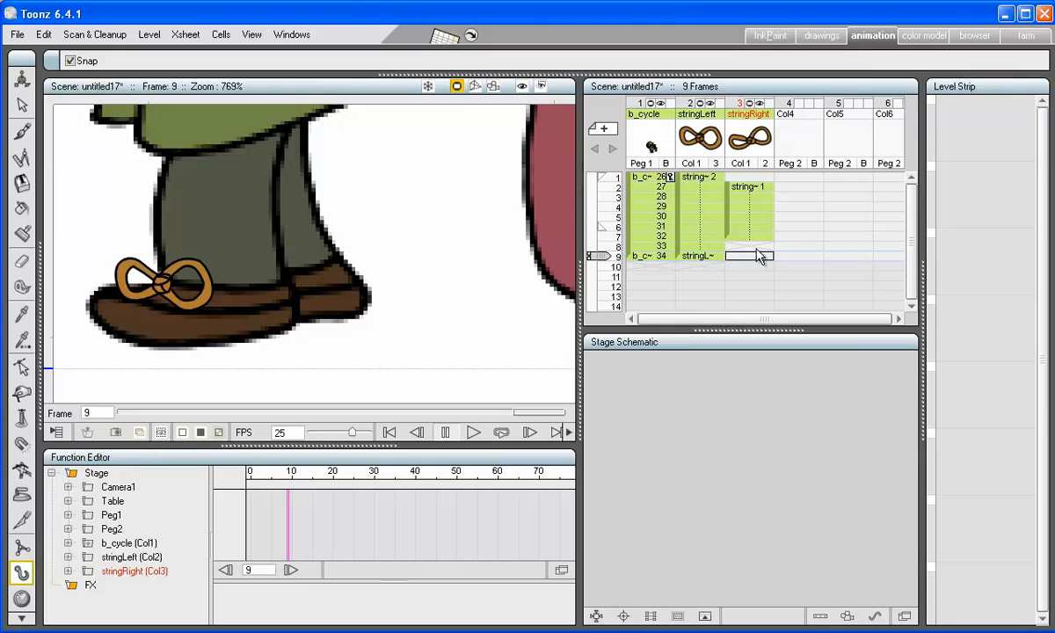
# - Step through the walk from frame 1 to 9 and play it to check how the laces follow the shoes
pyautogui.click(608, 180)
pyautogui.scroll(-5, 358, 271)
pyautogui.moveTo(358, 271); pyautogui.dragTo(368, 346)
pyautogui.scroll(-2, 325, 364)
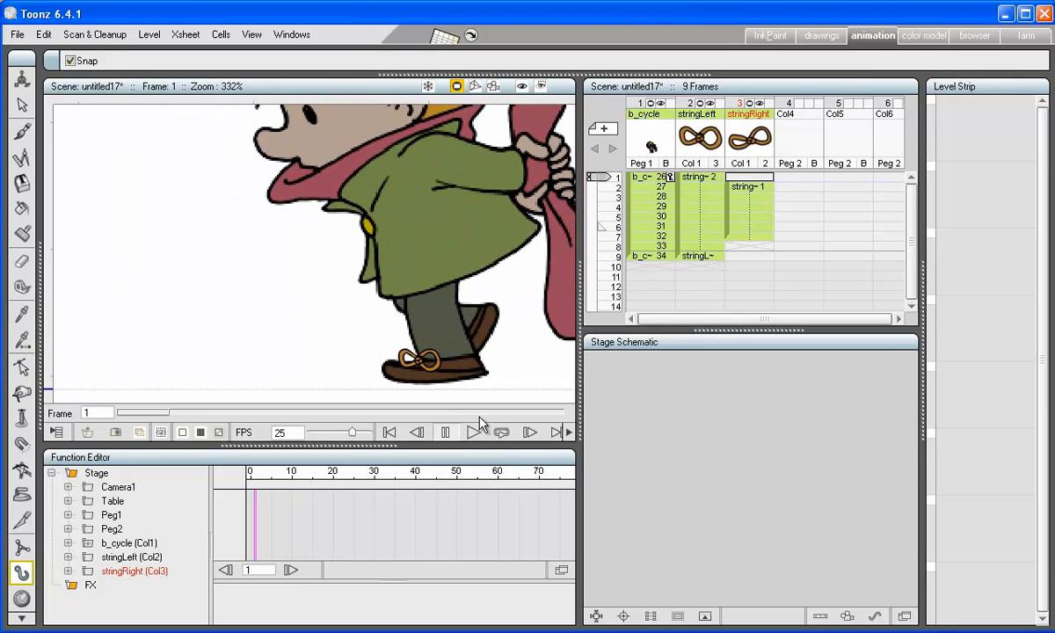
pyautogui.click(529, 432)
pyautogui.click(529, 433)
pyautogui.click(526, 433)
pyautogui.click(527, 434)
pyautogui.click(527, 434)
pyautogui.click(527, 434)
pyautogui.click(527, 433)
pyautogui.click(527, 434)
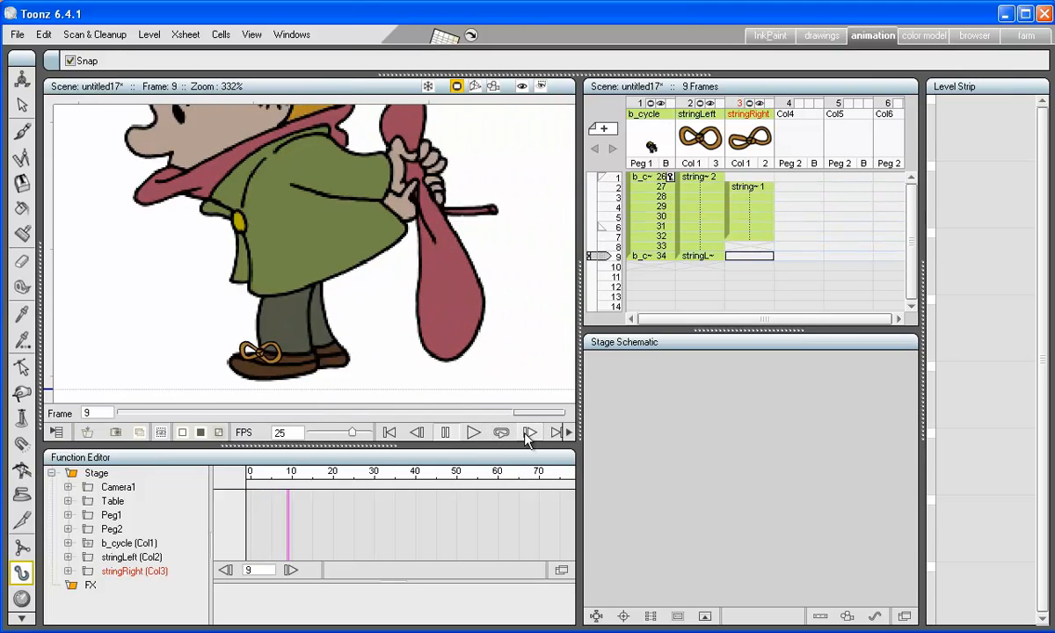
pyautogui.click(527, 433)
pyautogui.click(479, 434)
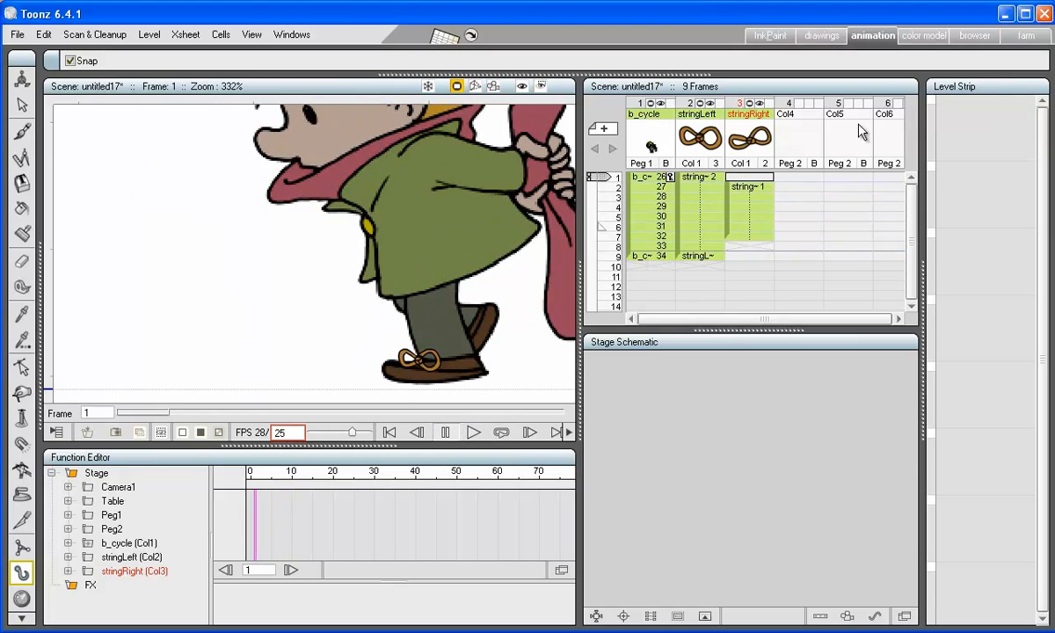
# - Open the project's drawings folder in the file explorer and examine the b_cycle.tlv and b_cycle_hooks.xml files
pyautogui.click(975, 37)
pyautogui.moveTo(293, 519); pyautogui.dragTo(778, 299)
pyautogui.click(482, 331)
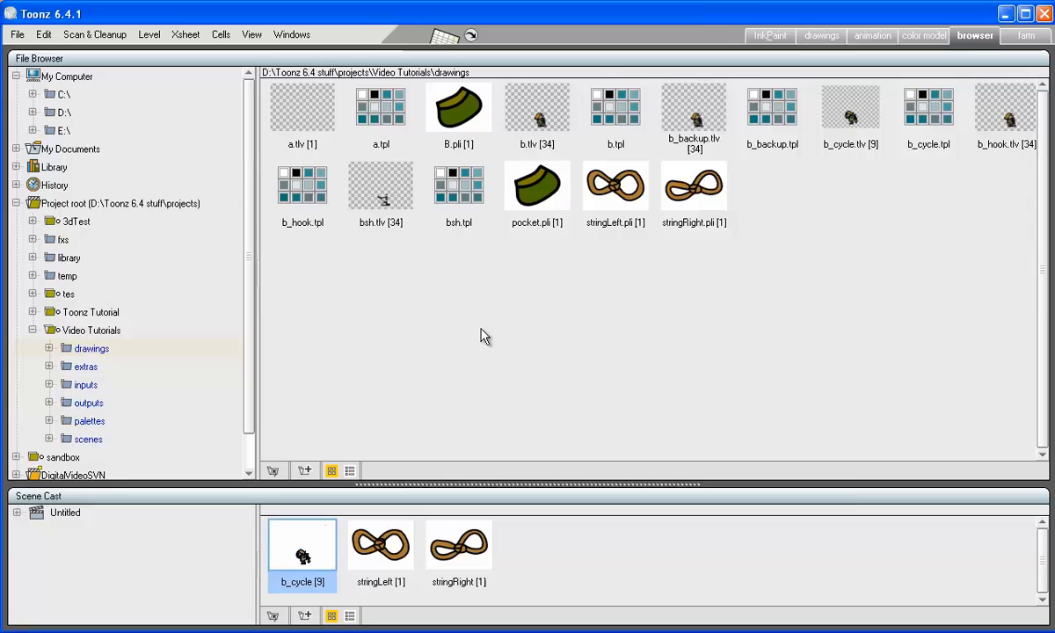
pyautogui.rightClick(803, 257)
pyautogui.click(832, 267)
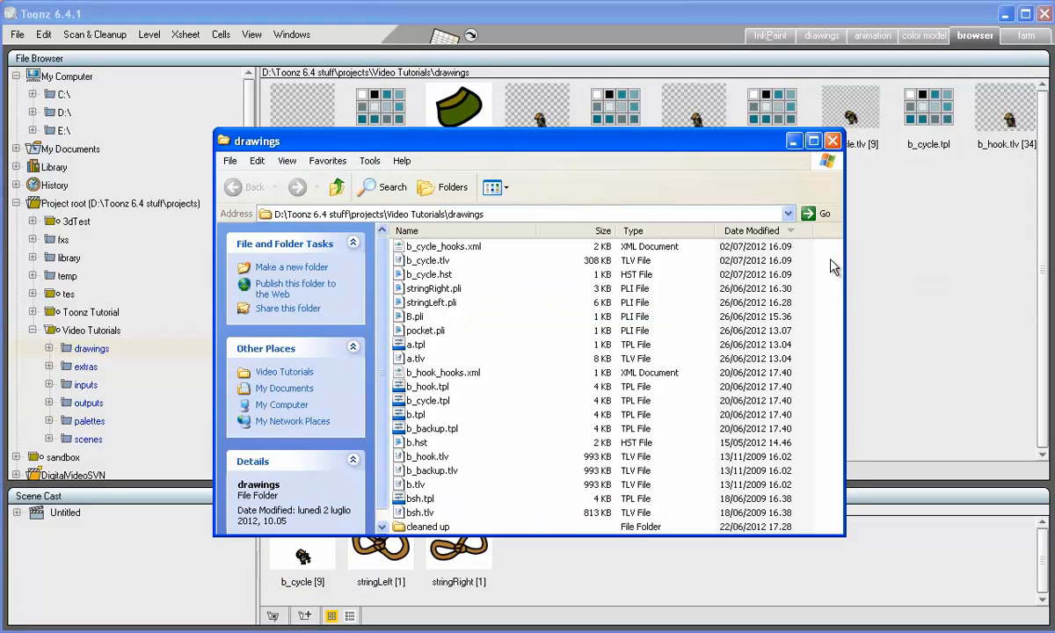
pyautogui.click(420, 262)
pyautogui.click(420, 245)
pyautogui.click(415, 259)
pyautogui.click(445, 250)
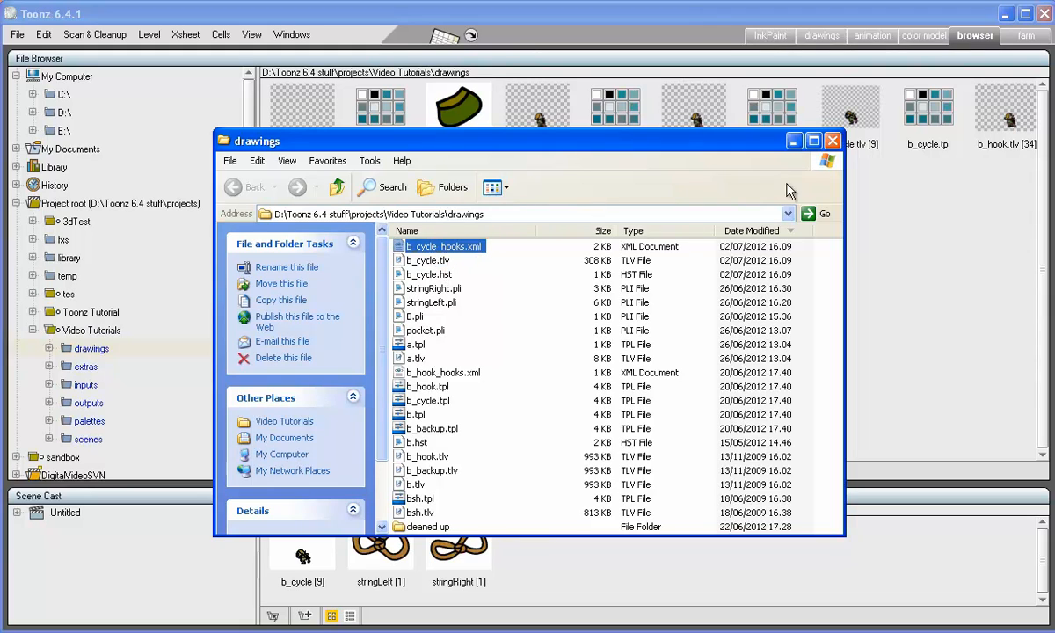
pyautogui.click(850, 115)
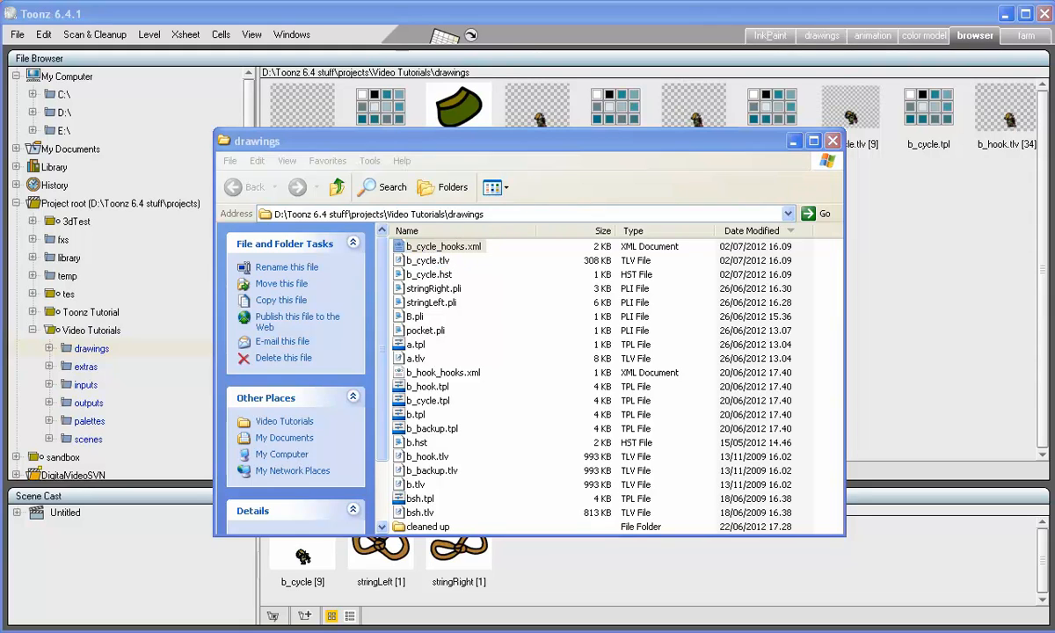